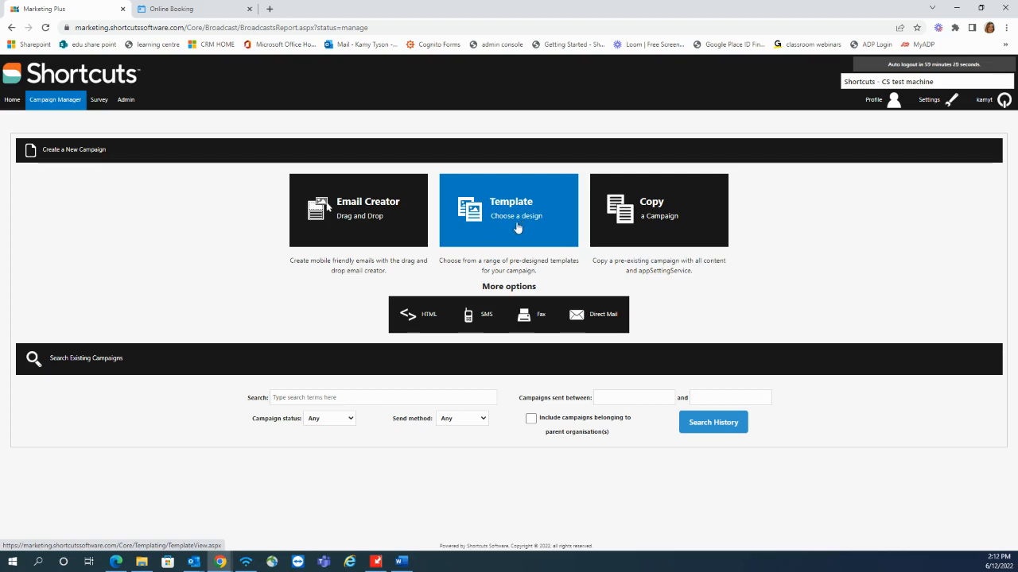
Create a new campaign from the Welcome Emails template showing the woman in white sunglasses blowing bubble gum
{"action": "left_click", "coordinate": [517, 228]}
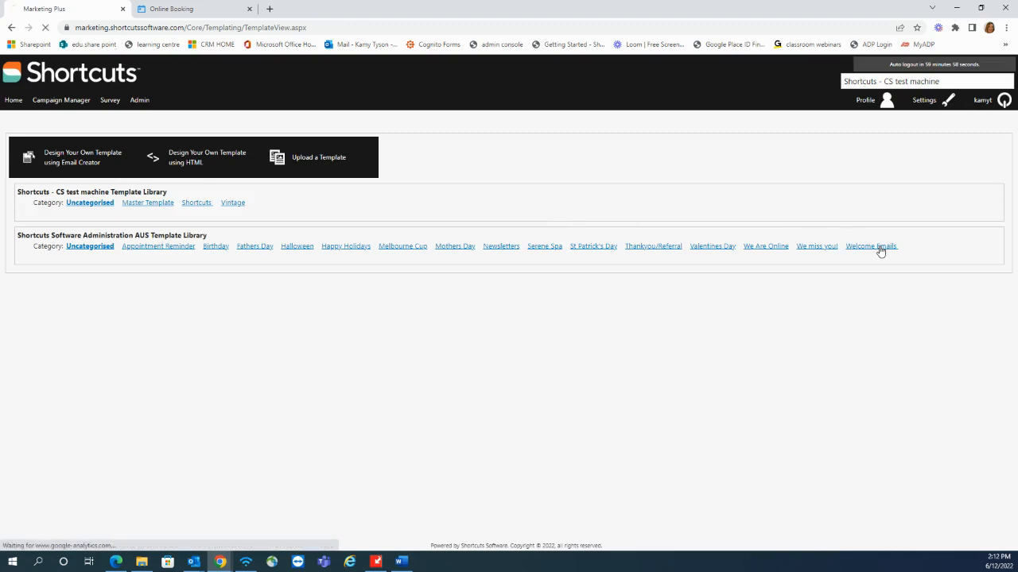
{"action": "left_click", "coordinate": [879, 248]}
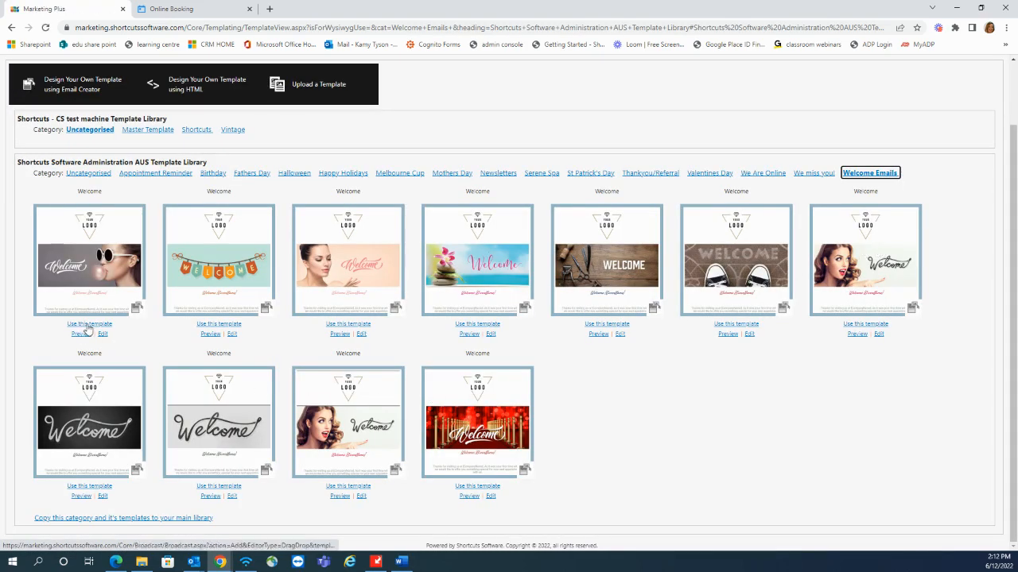
{"action": "left_click", "coordinate": [87, 326]}
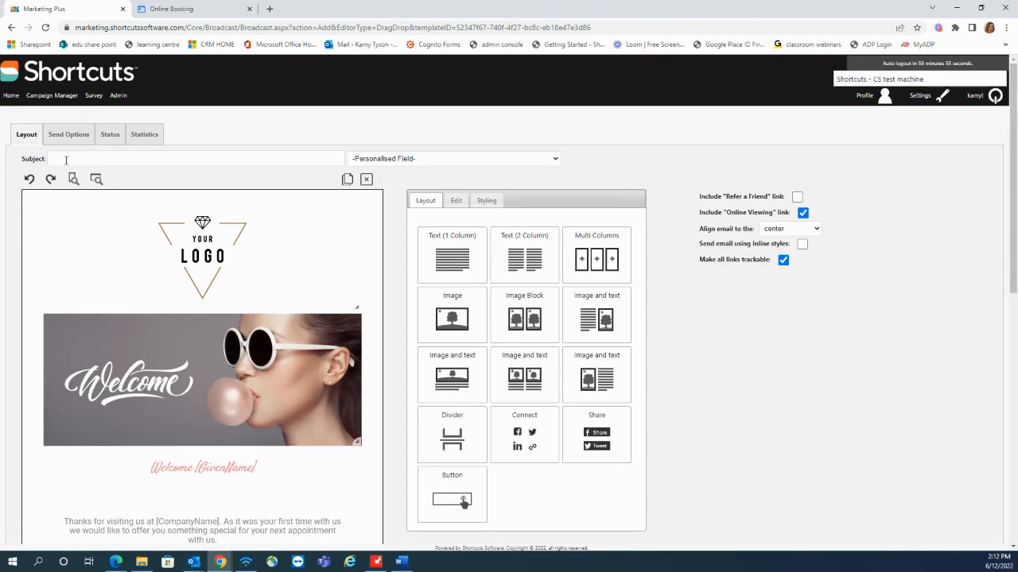
Set the campaign subject to "Master Campaign - Copy first" and save the campaign
{"action": "left_click", "coordinate": [66, 160]}
{"action": "key", "text": "Down"}
{"action": "key", "text": "Down"}
{"action": "key", "text": "Return"}
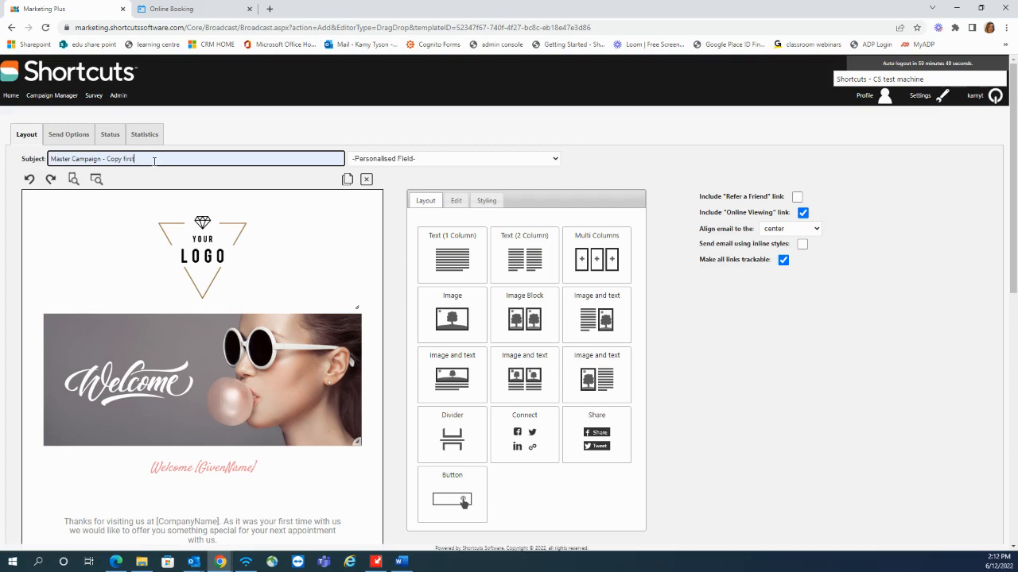
{"action": "left_click_drag", "start_coordinate": [135, 159], "coordinate": [46, 159]}
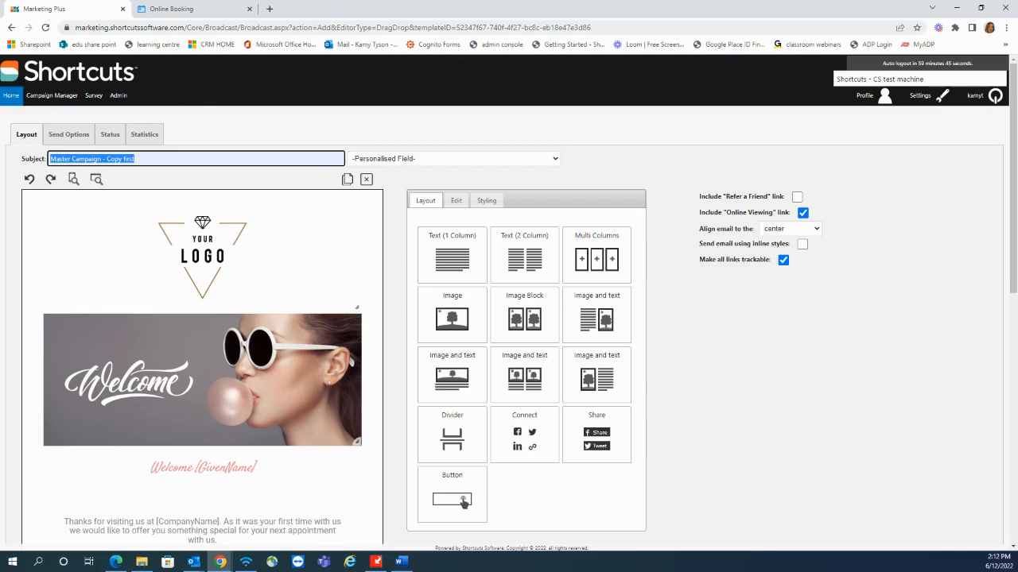
{"action": "scroll", "coordinate": [199, 238], "scroll_direction": "down", "scroll_amount": 7}
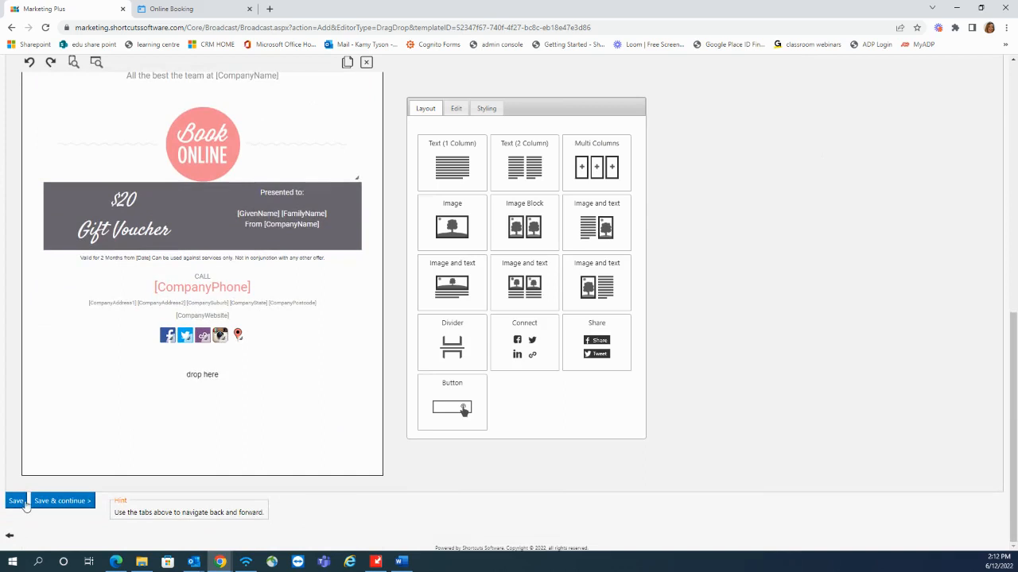
{"action": "left_click", "coordinate": [15, 506]}
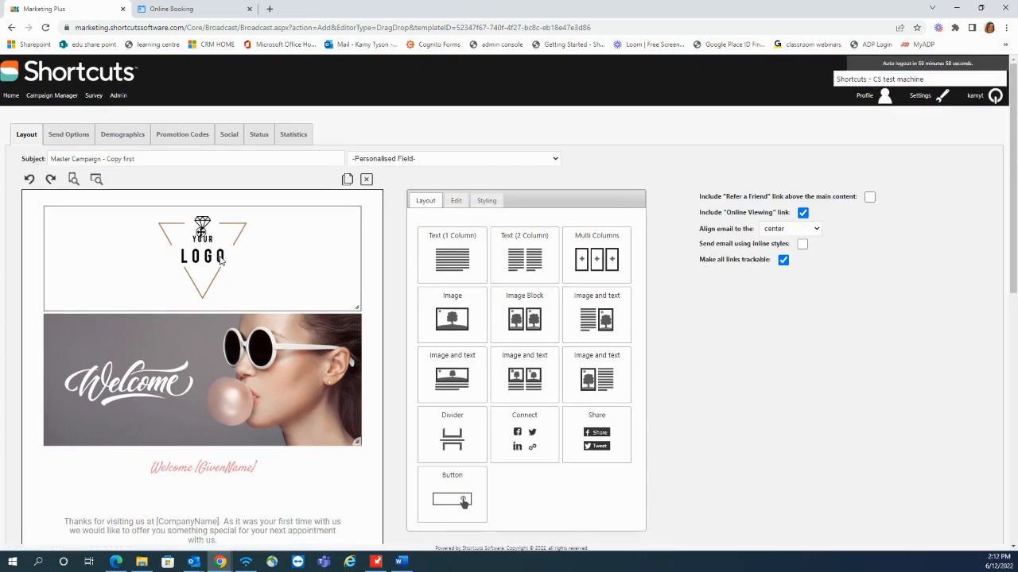
Replace the placeholder logo image with logo.PNG from the Shortcuts - CS test machine image folder
{"action": "left_click", "coordinate": [256, 263]}
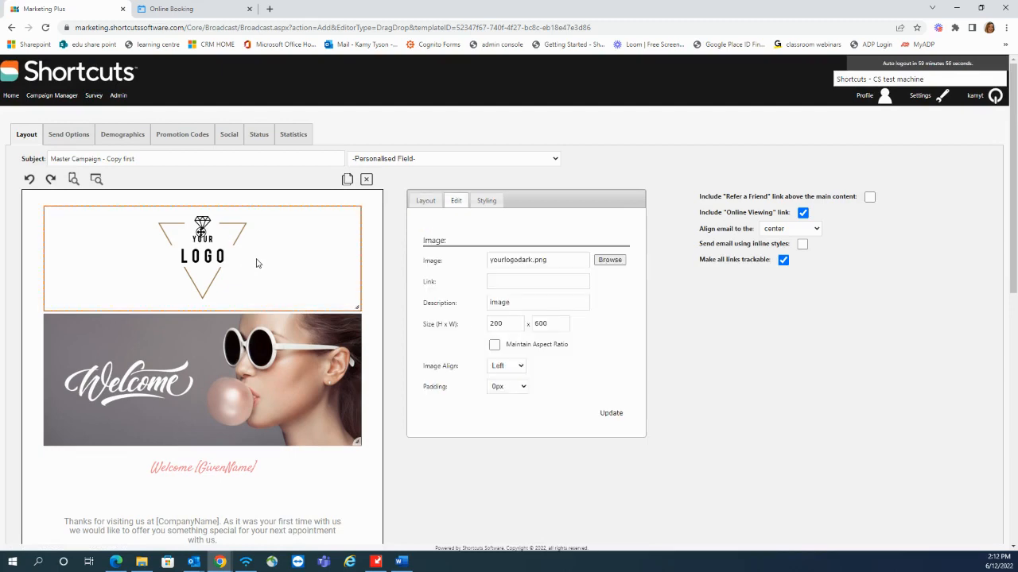
{"action": "left_click", "coordinate": [609, 260]}
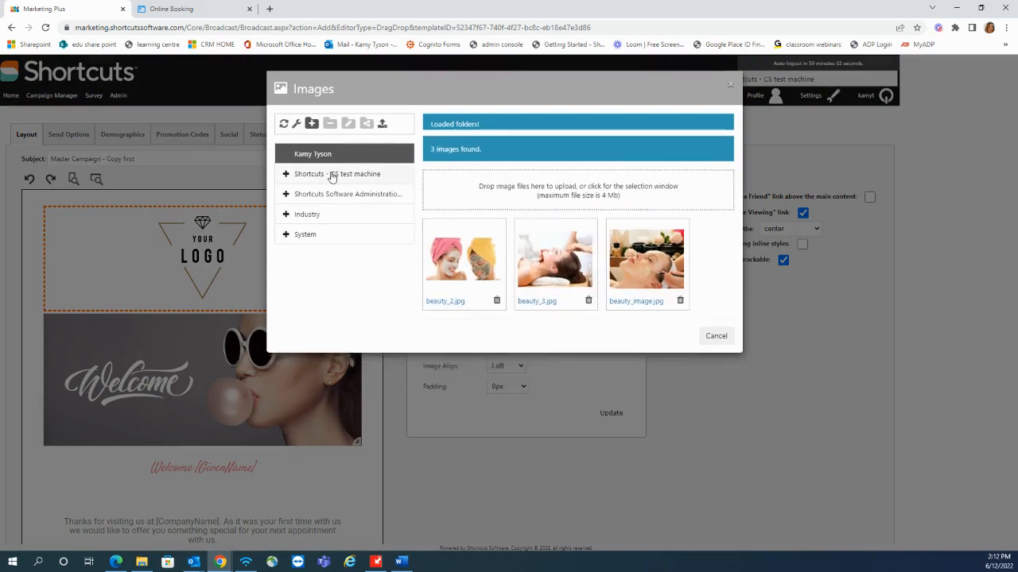
{"action": "left_click", "coordinate": [332, 177]}
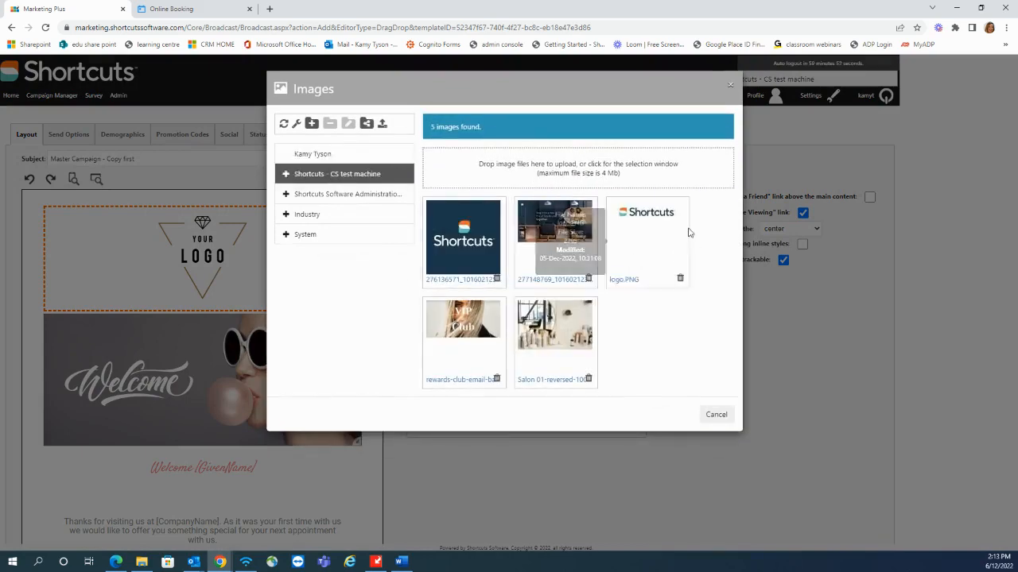
{"action": "left_click", "coordinate": [648, 219]}
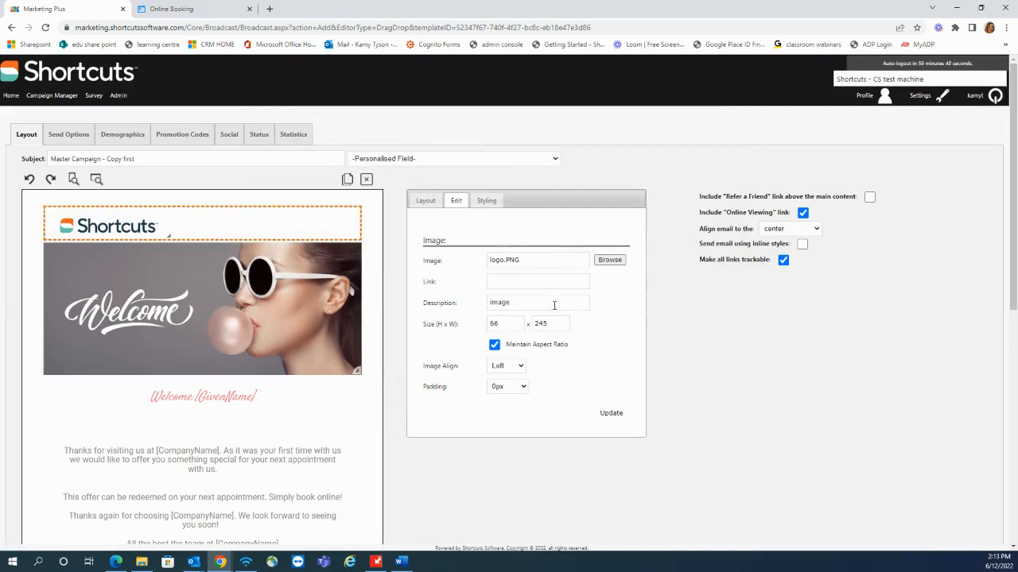
Align the logo image to Center and paste the online booking address ending in ".com/shortcuts-cstestmachine" as its link
{"action": "left_click", "coordinate": [521, 367]}
{"action": "left_click", "coordinate": [513, 387]}
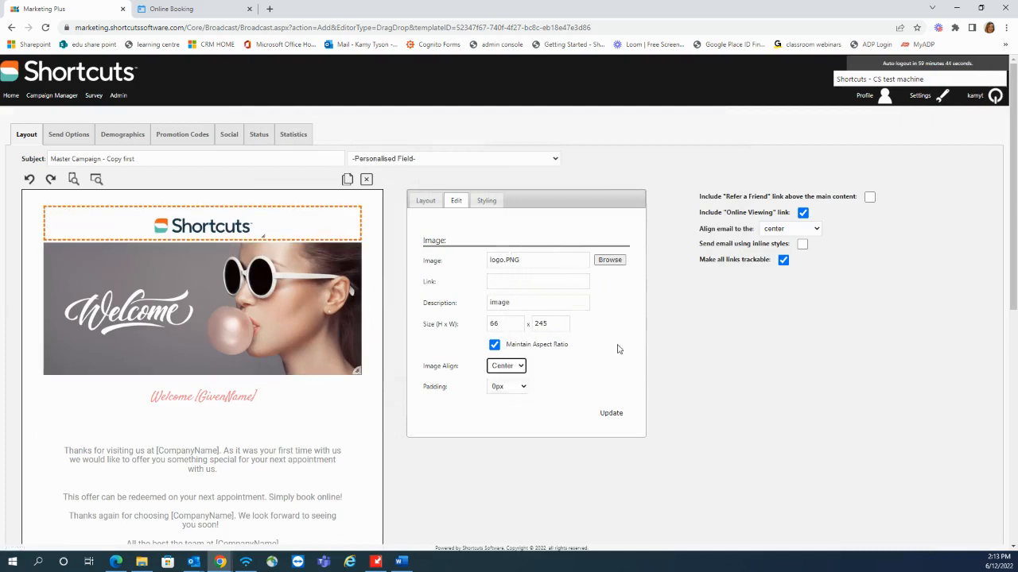
{"action": "left_click", "coordinate": [545, 279]}
{"action": "key", "text": "ctrl+v"}
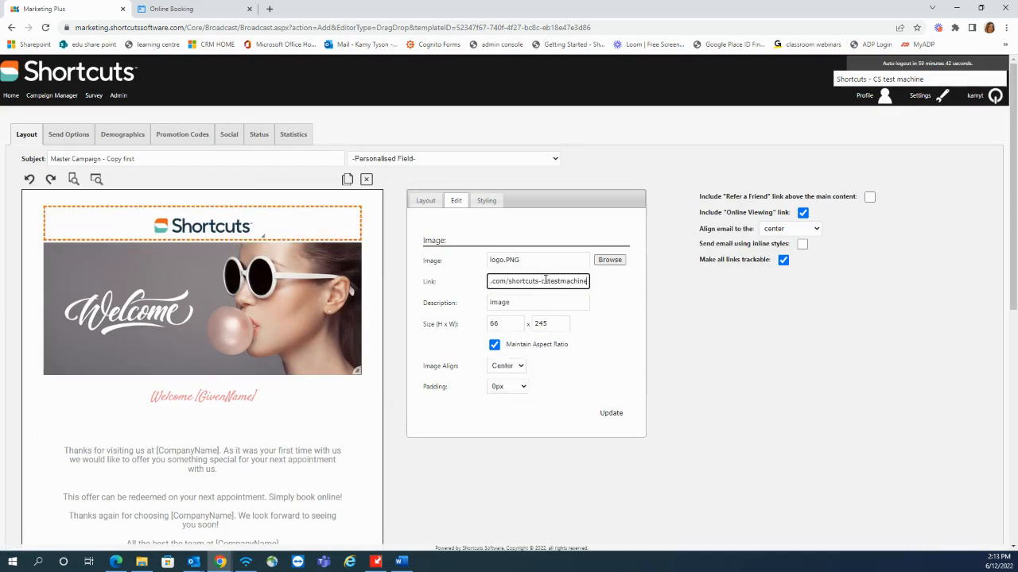
Replace the Welcome banner with the "Step into a new Era of Shortcuts, together." image and link it to the online booking page
{"action": "left_click", "coordinate": [254, 322]}
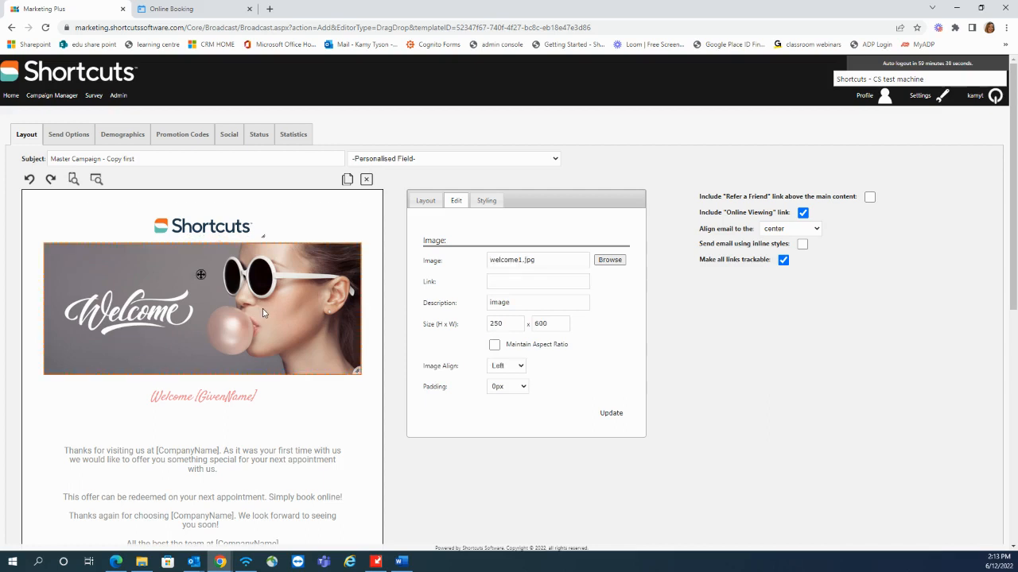
{"action": "left_click", "coordinate": [610, 261]}
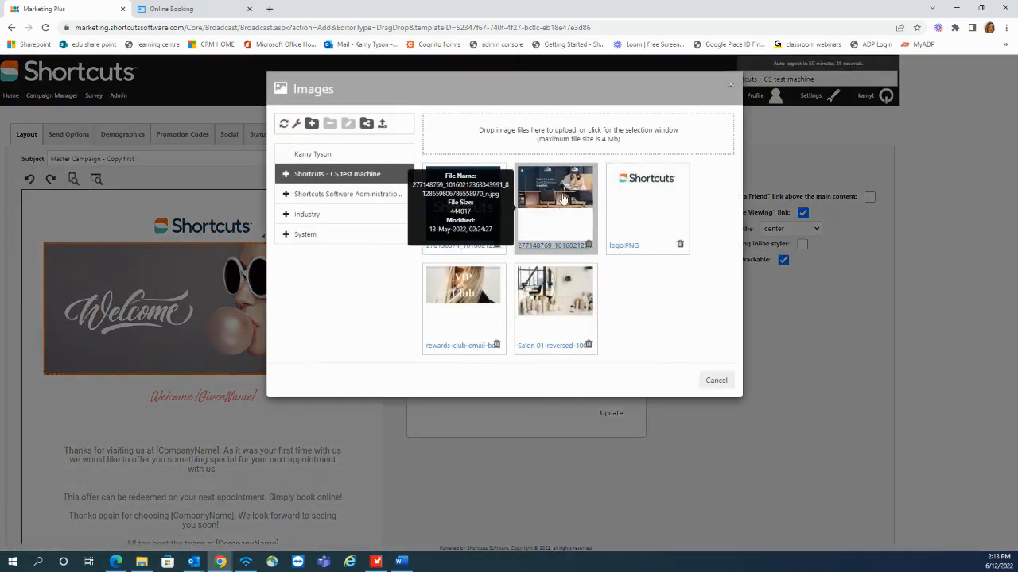
{"action": "left_click", "coordinate": [564, 201]}
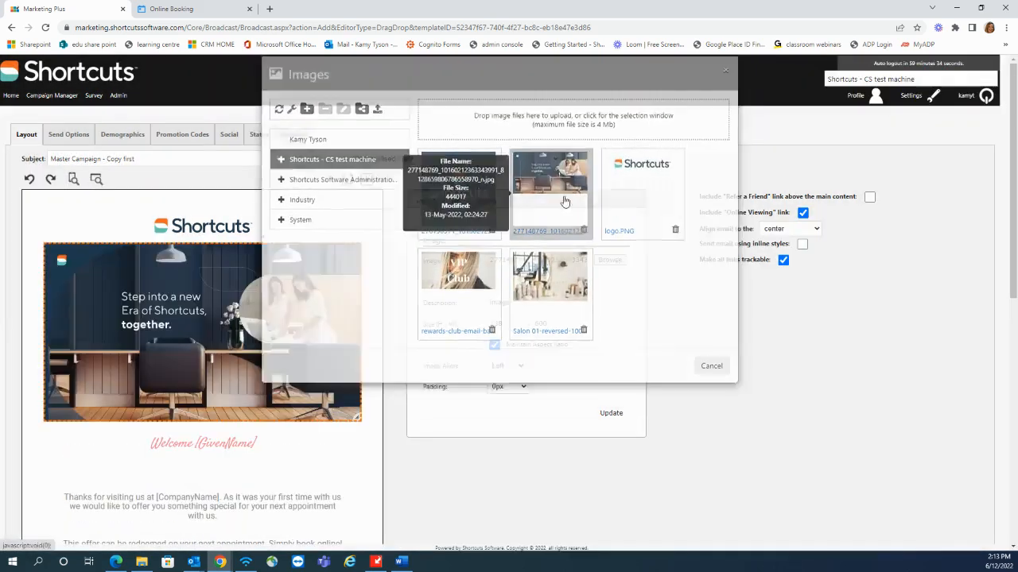
{"action": "left_click", "coordinate": [500, 282]}
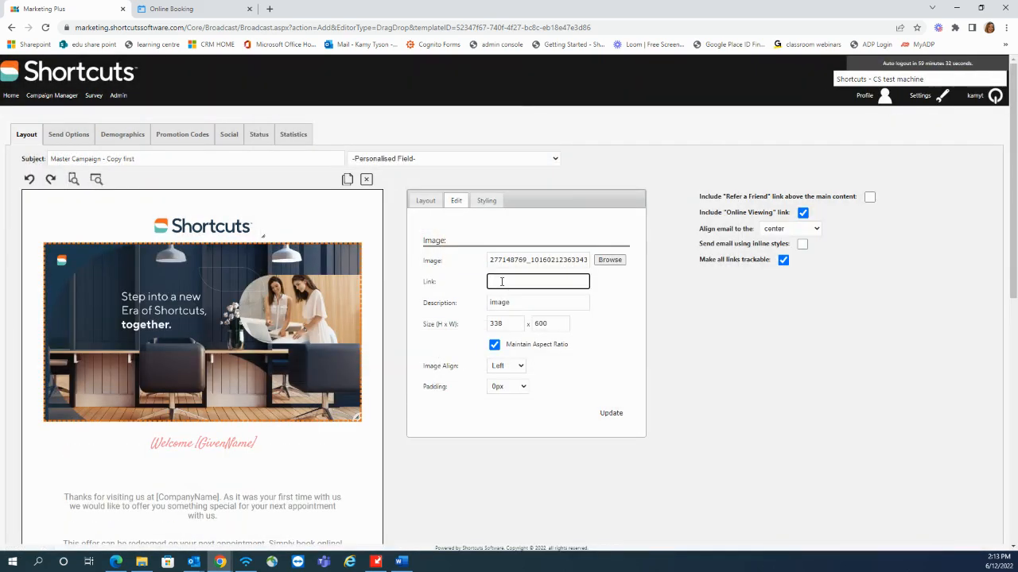
{"action": "key", "text": "ctrl+v"}
Change the font colour of the "Welcome [GivenName]" heading to dark blue
{"action": "scroll", "coordinate": [264, 322], "scroll_direction": "down", "scroll_amount": 1}
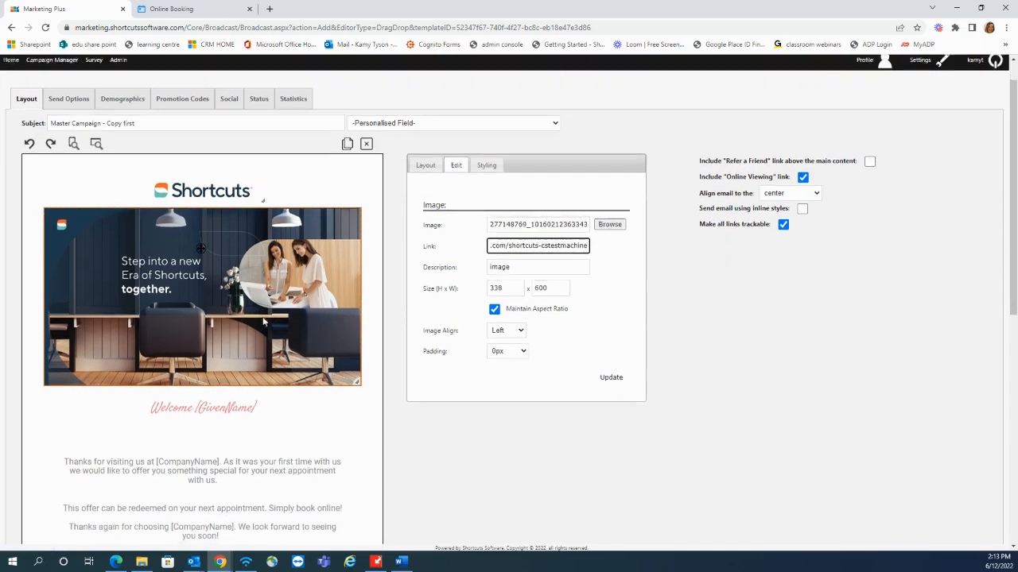
{"action": "left_click", "coordinate": [268, 382]}
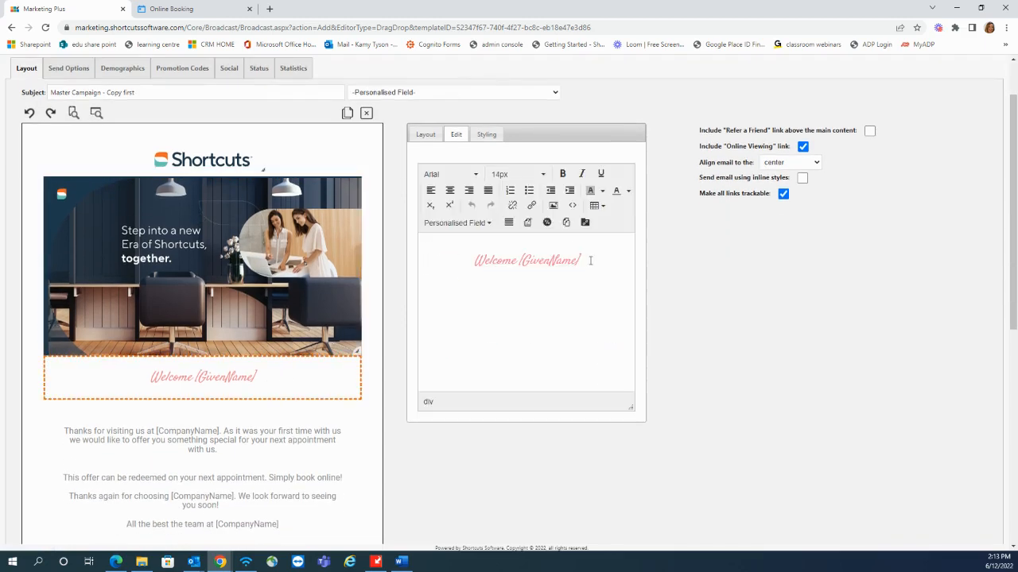
{"action": "scroll", "coordinate": [589, 260], "scroll_direction": "down", "scroll_amount": 1}
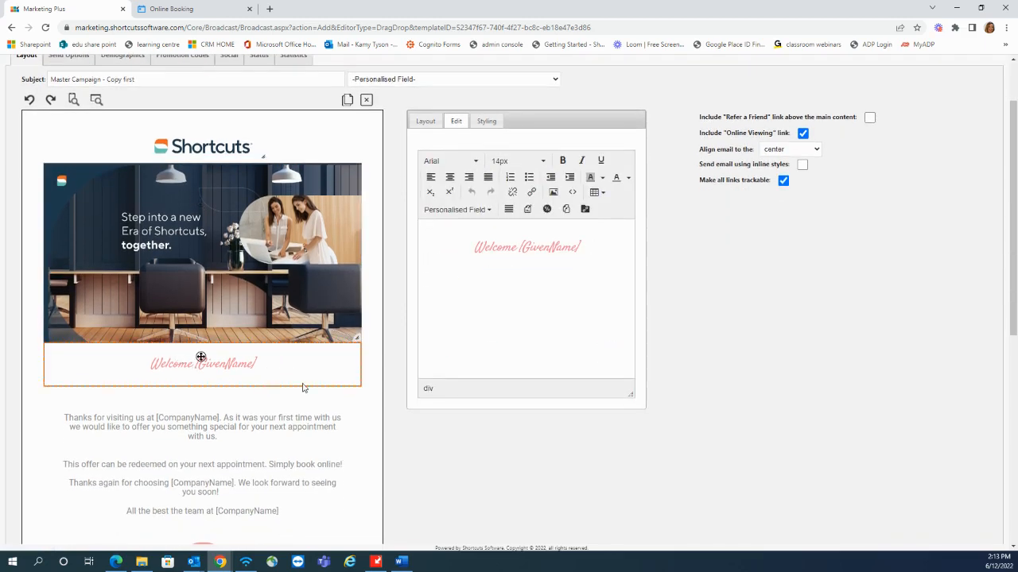
{"action": "scroll", "coordinate": [593, 261], "scroll_direction": "down", "scroll_amount": 1}
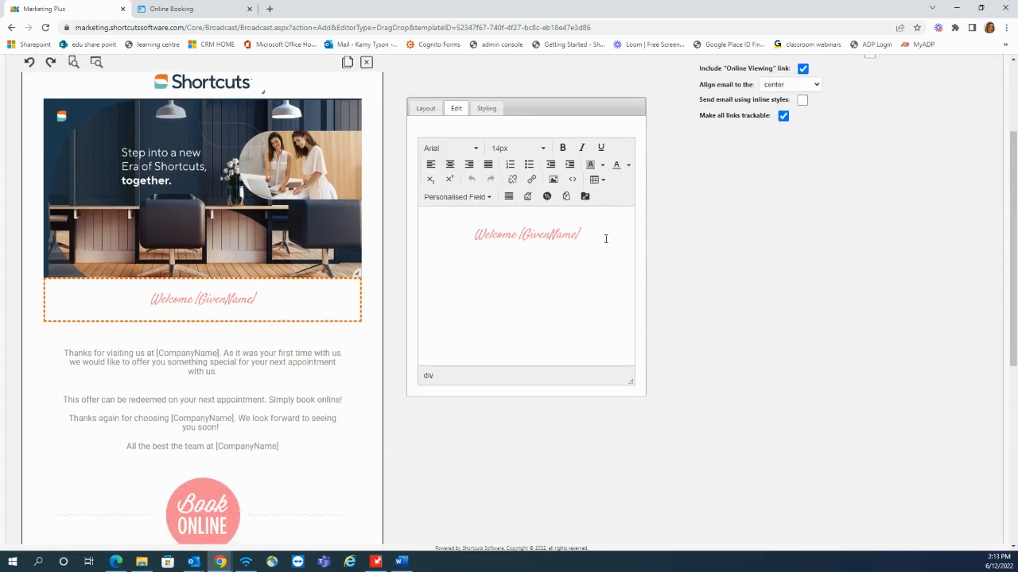
{"action": "left_click_drag", "start_coordinate": [611, 237], "coordinate": [458, 222]}
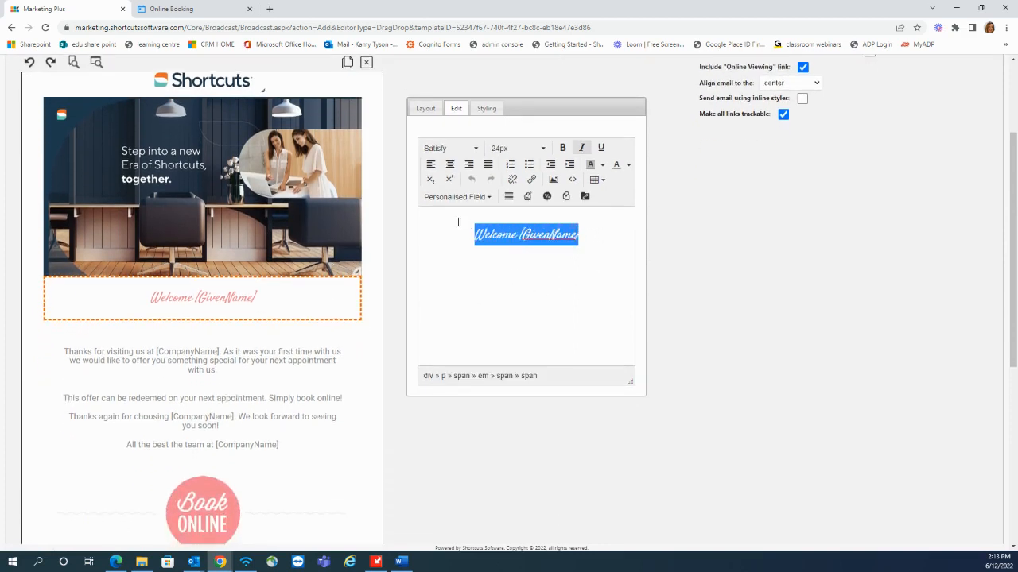
{"action": "left_click", "coordinate": [628, 164]}
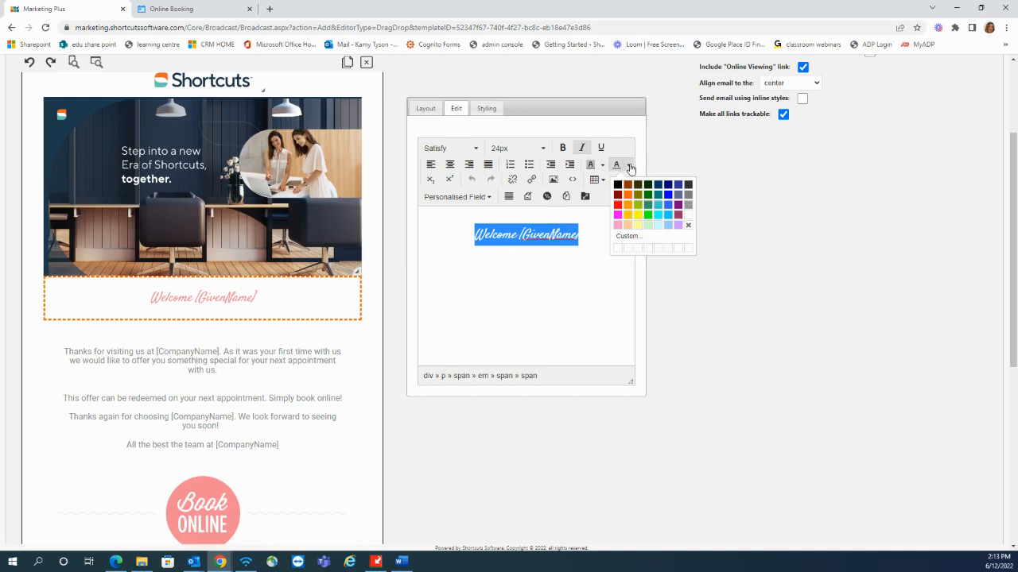
{"action": "left_click", "coordinate": [668, 188]}
{"action": "scroll", "coordinate": [244, 382], "scroll_direction": "down", "scroll_amount": 1}
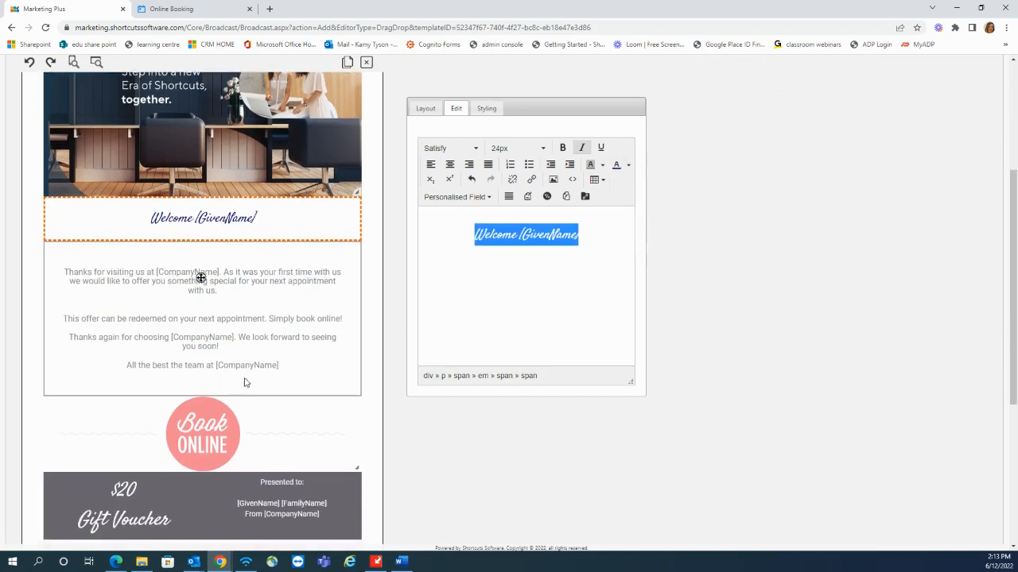
Delete the body paragraphs above the "All the best" sign-off and insert the Given Name personalised field in their place
{"action": "left_click", "coordinate": [199, 291]}
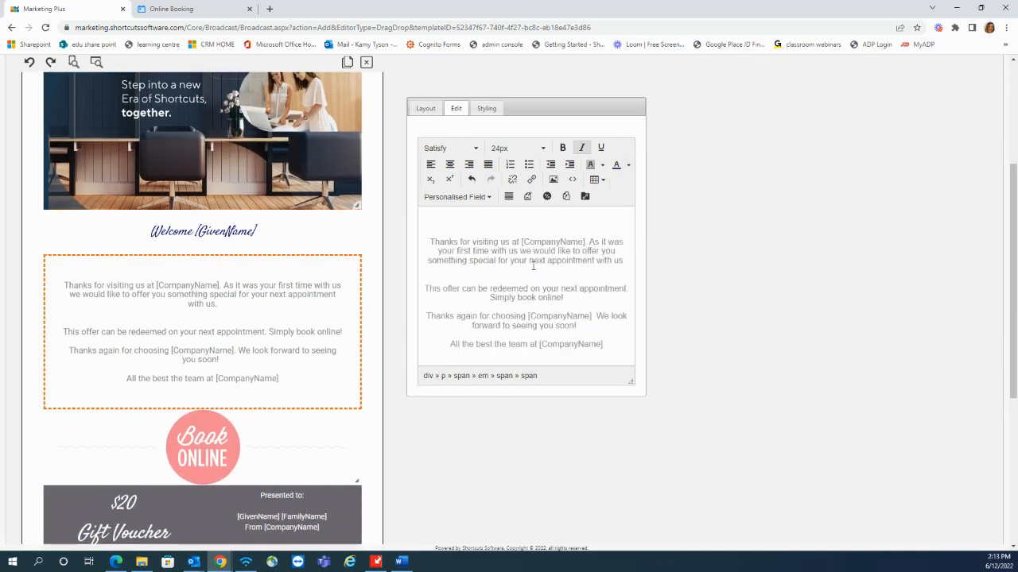
{"action": "left_click_drag", "start_coordinate": [437, 242], "coordinate": [582, 331]}
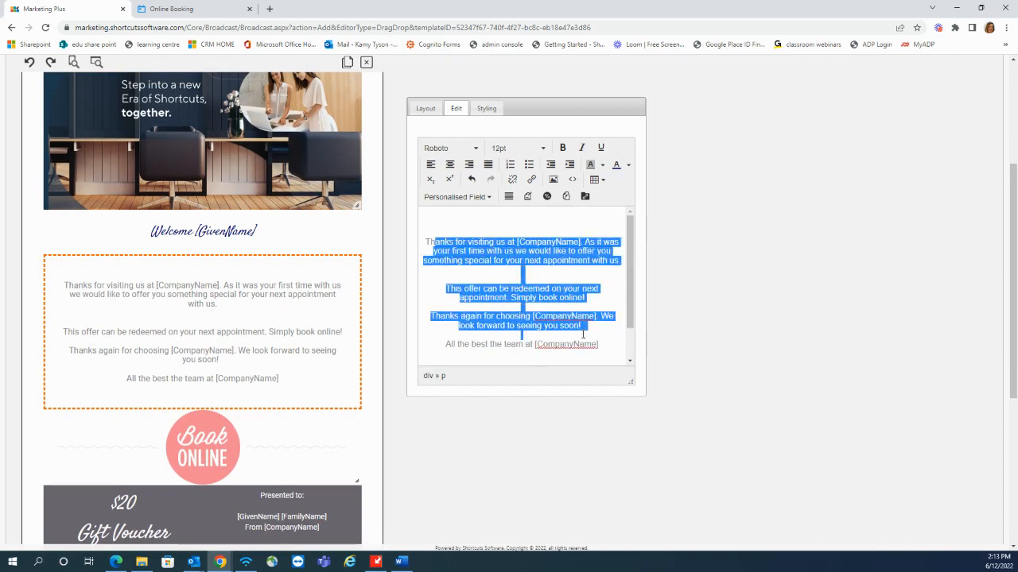
{"action": "key", "text": "BackSpace"}
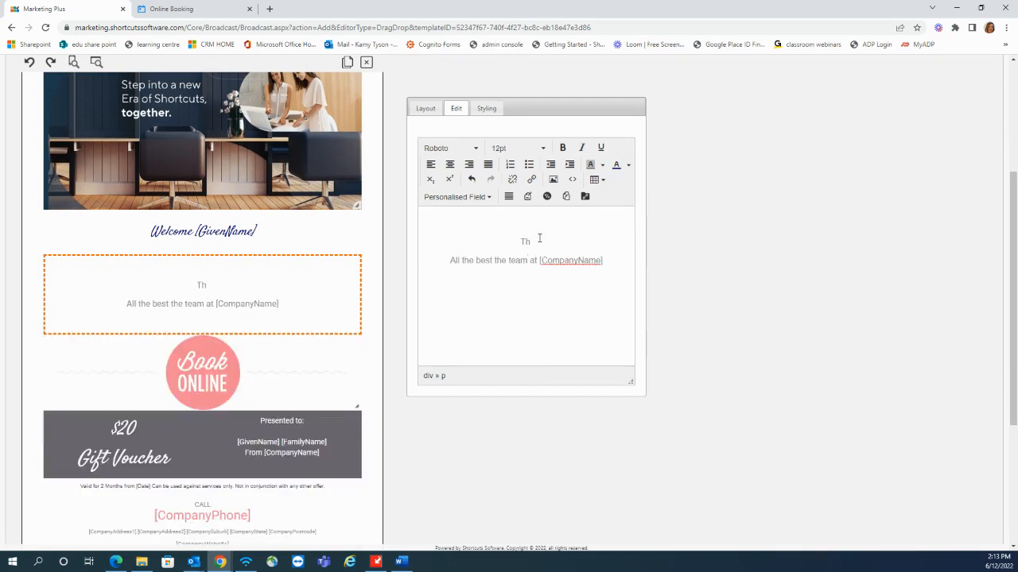
{"action": "left_click_drag", "start_coordinate": [539, 239], "coordinate": [513, 242]}
{"action": "key", "text": "BackSpace"}
{"action": "left_click", "coordinate": [484, 197]}
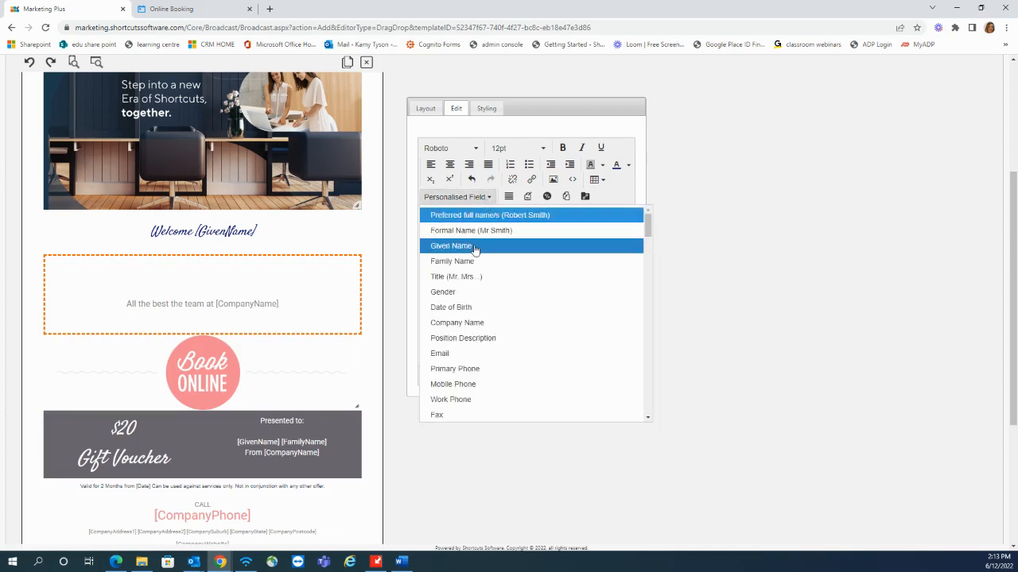
{"action": "left_click", "coordinate": [477, 245]}
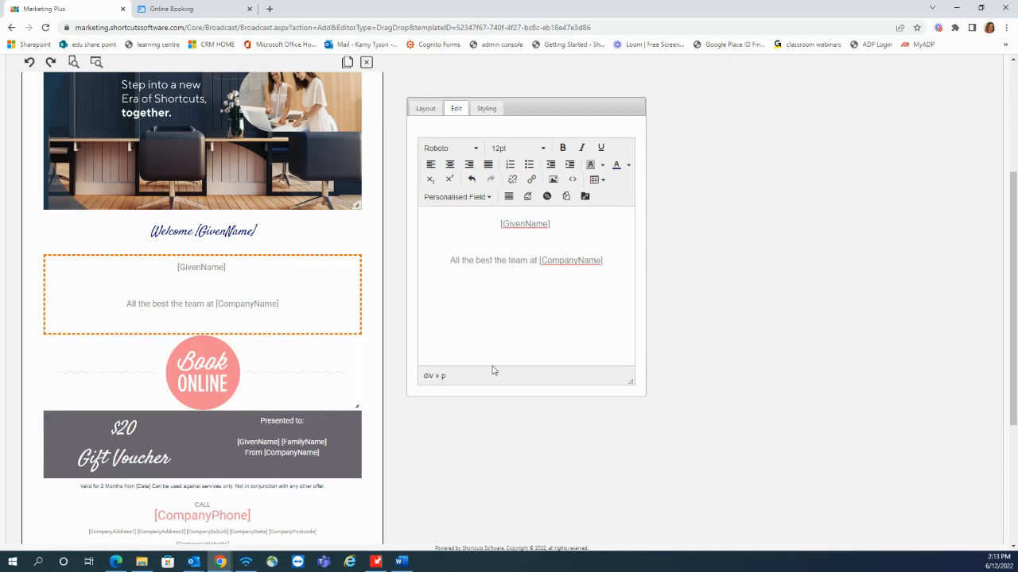
Paste the online booking address ending in ".com/shortcuts-cstestmachine" as the link of the Book Online image
{"action": "left_click", "coordinate": [272, 378]}
{"action": "left_click", "coordinate": [290, 299]}
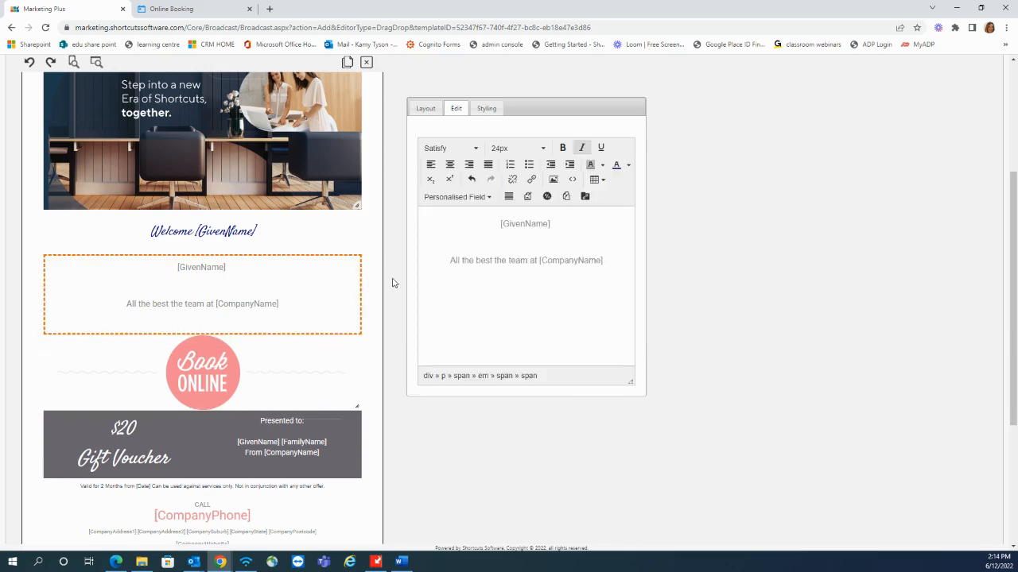
{"action": "left_click", "coordinate": [290, 371]}
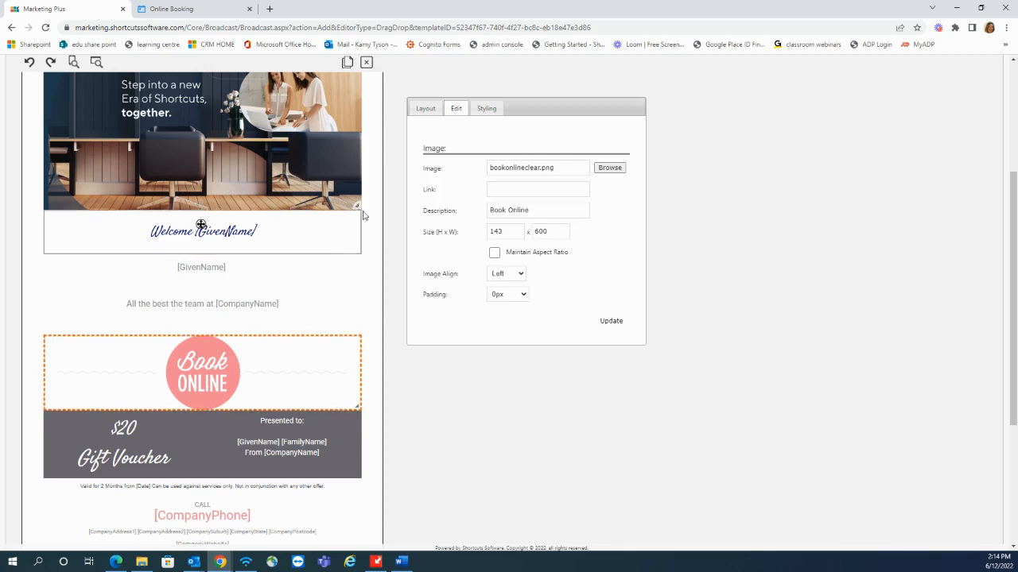
{"action": "left_click", "coordinate": [502, 185]}
{"action": "key", "text": "ctrl+v"}
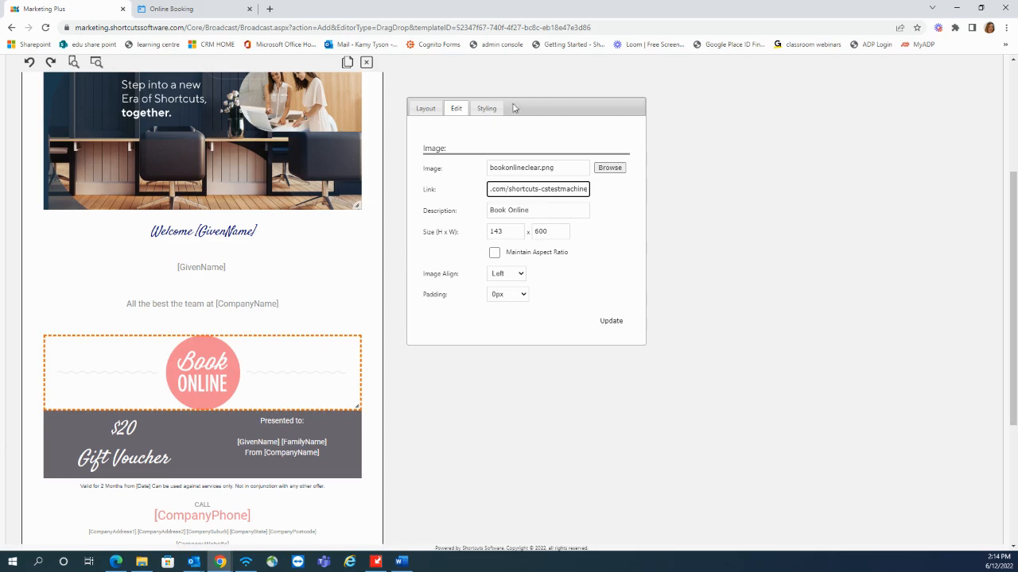
Set the content background colour of the Book Online image to dark blue #212260
{"action": "left_click", "coordinate": [488, 109]}
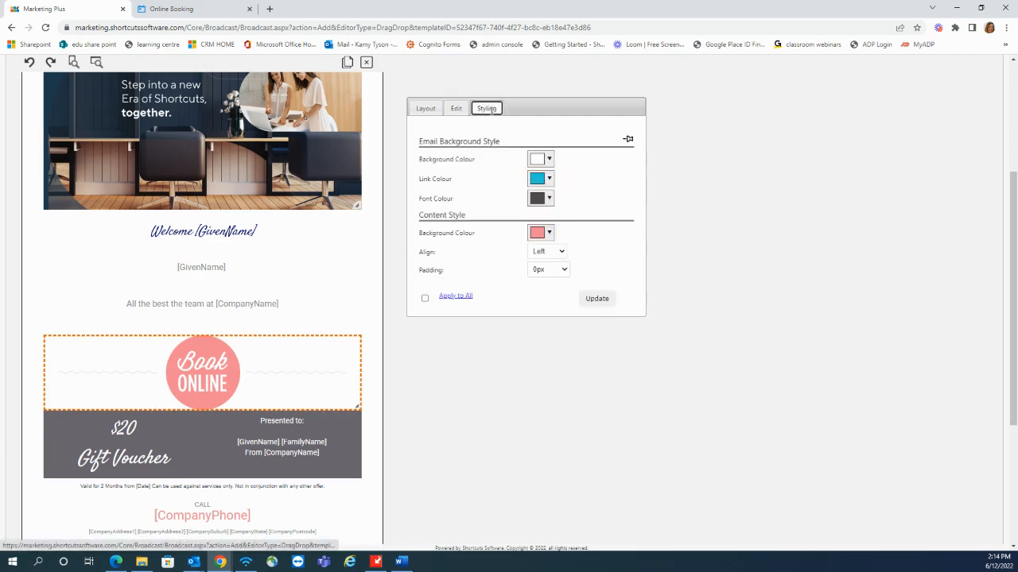
{"action": "left_click", "coordinate": [547, 233]}
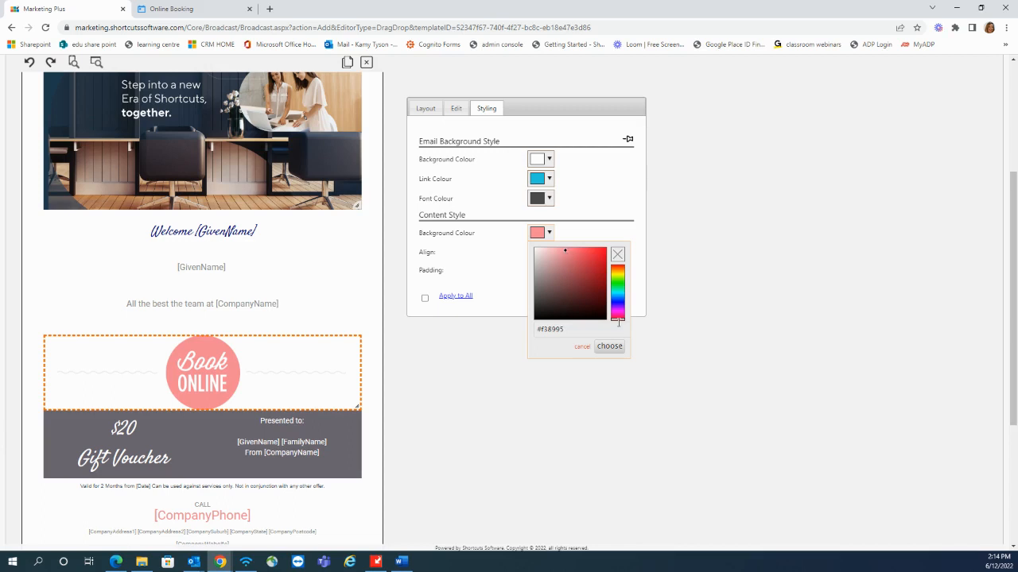
{"action": "left_click_drag", "start_coordinate": [619, 320], "coordinate": [618, 302]}
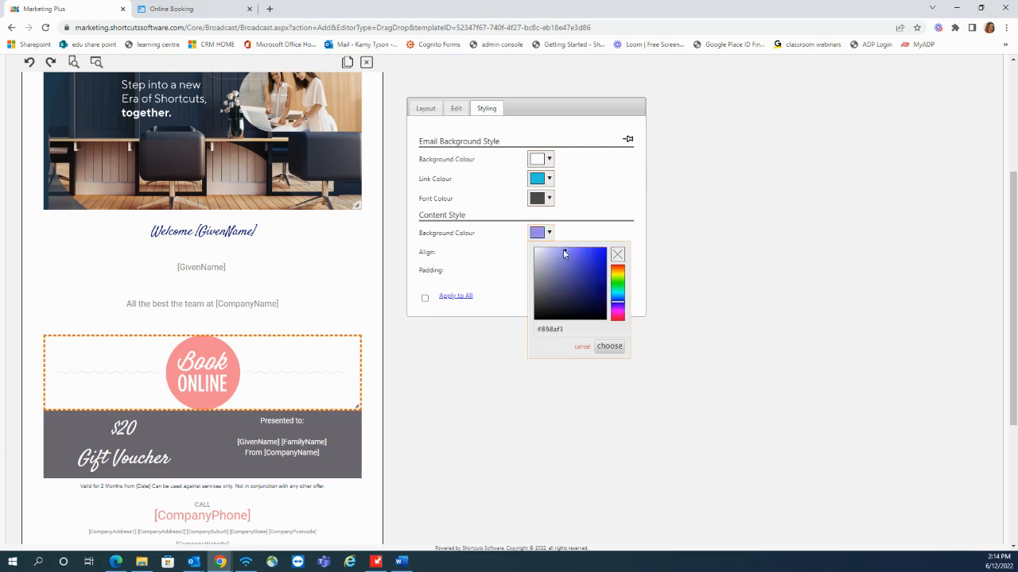
{"action": "left_click", "coordinate": [566, 263]}
{"action": "left_click_drag", "start_coordinate": [566, 272], "coordinate": [581, 295]}
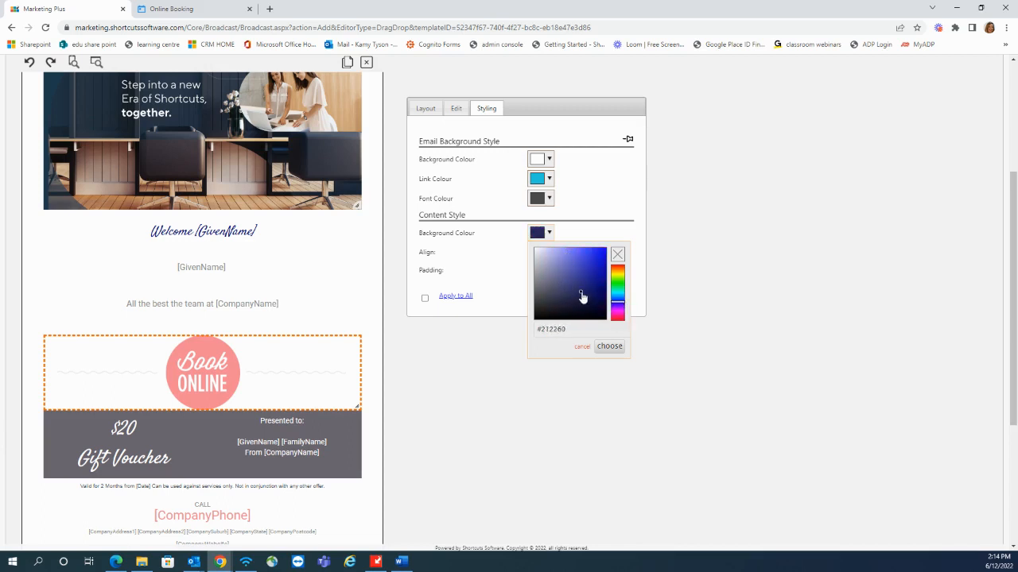
{"action": "left_click", "coordinate": [609, 346]}
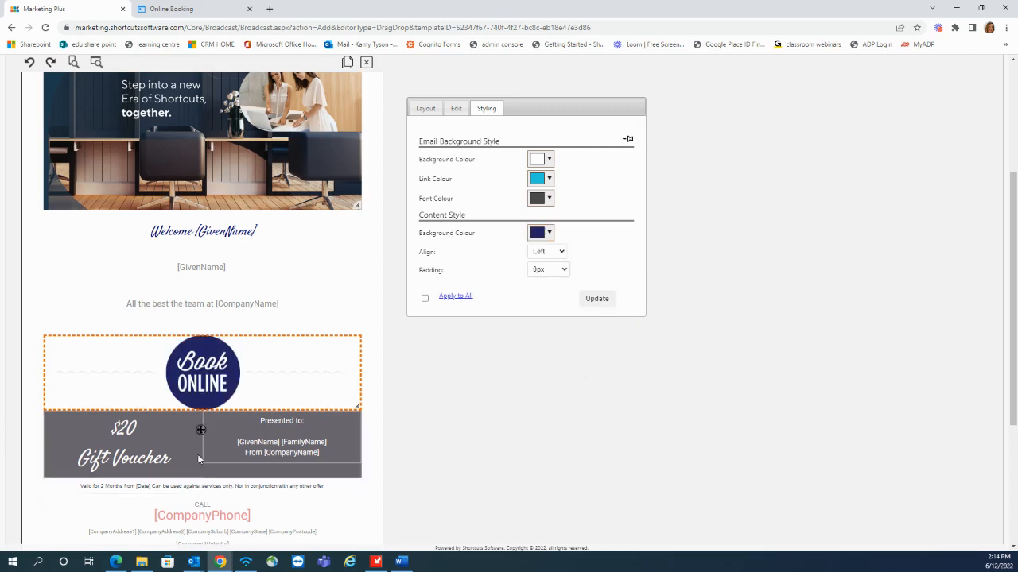
Delete the $20 Gift Voucher block and the voucher validity terms below it from the email
{"action": "scroll", "coordinate": [201, 421], "scroll_direction": "down", "scroll_amount": 1}
{"action": "left_click", "coordinate": [168, 436]}
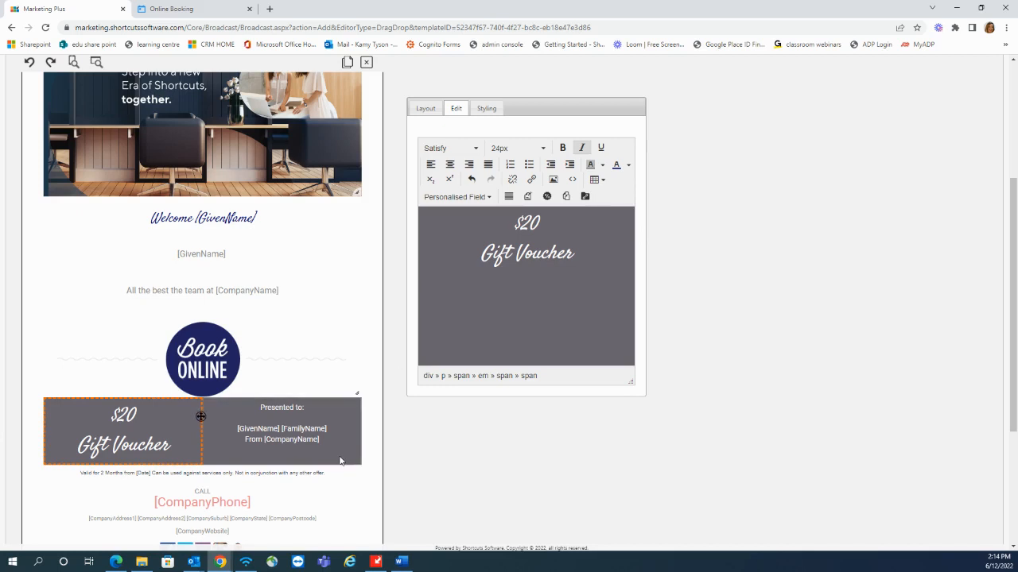
{"action": "left_click", "coordinate": [366, 65]}
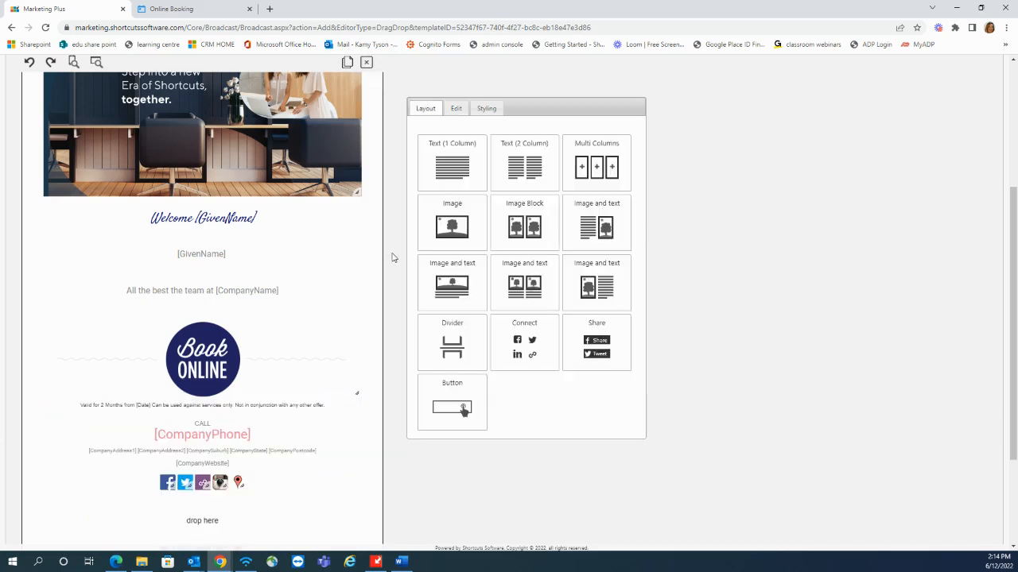
{"action": "left_click", "coordinate": [333, 407]}
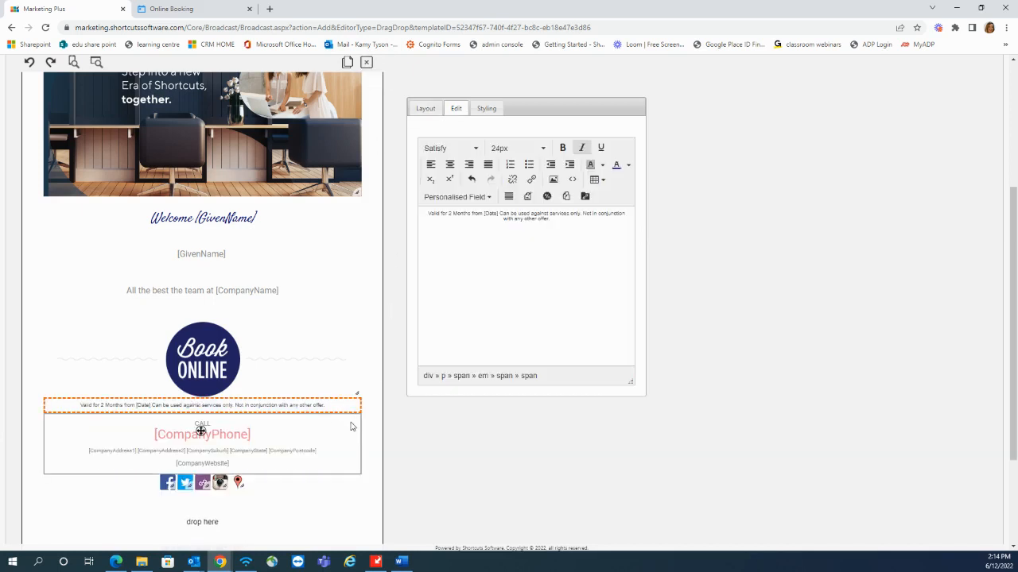
{"action": "left_click", "coordinate": [365, 62]}
Change the font colour of the [CompanyPhone] field in the contact block to dark blue
{"action": "left_click", "coordinate": [283, 426]}
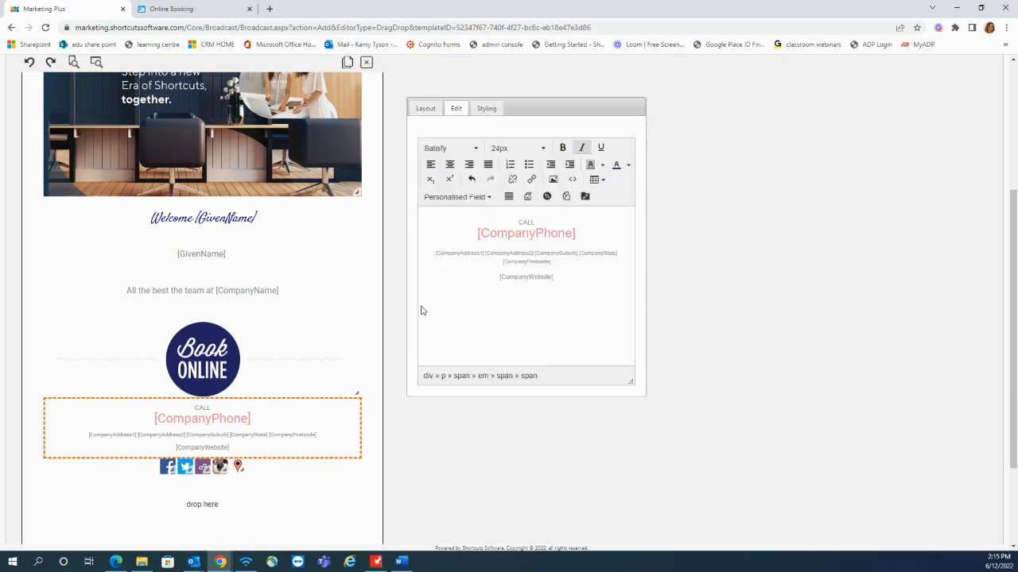
{"action": "left_click_drag", "start_coordinate": [598, 237], "coordinate": [473, 230]}
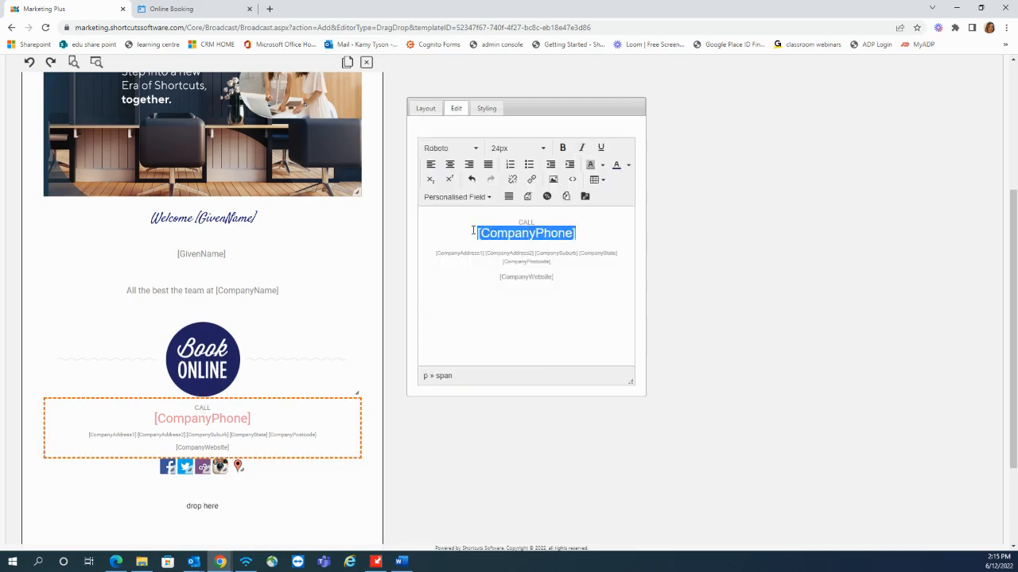
{"action": "left_click", "coordinate": [616, 165]}
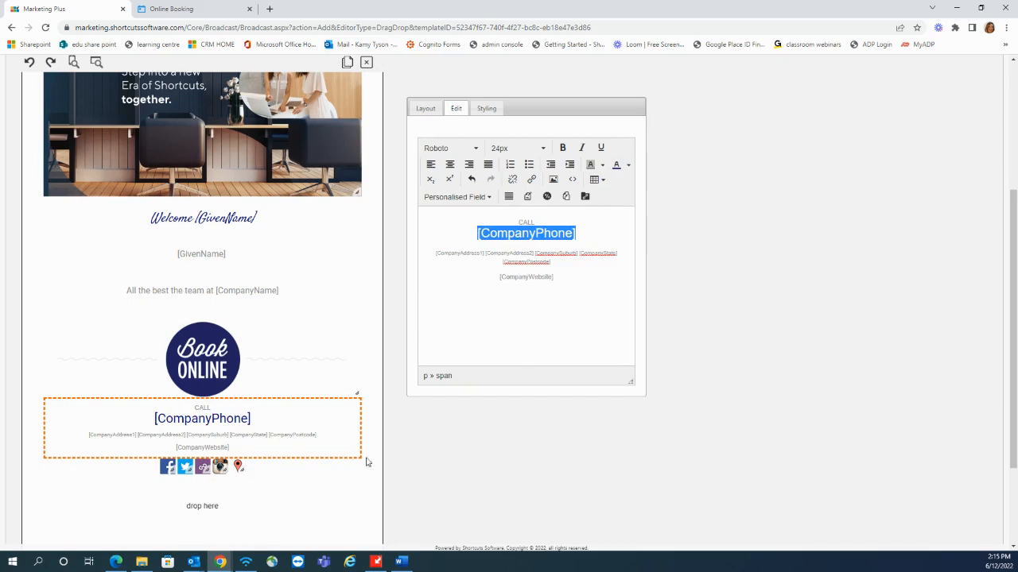
Replace the social icons block with a new Connect block below the contact details and enable its Instagram and YouTube links
{"action": "left_click", "coordinate": [266, 469]}
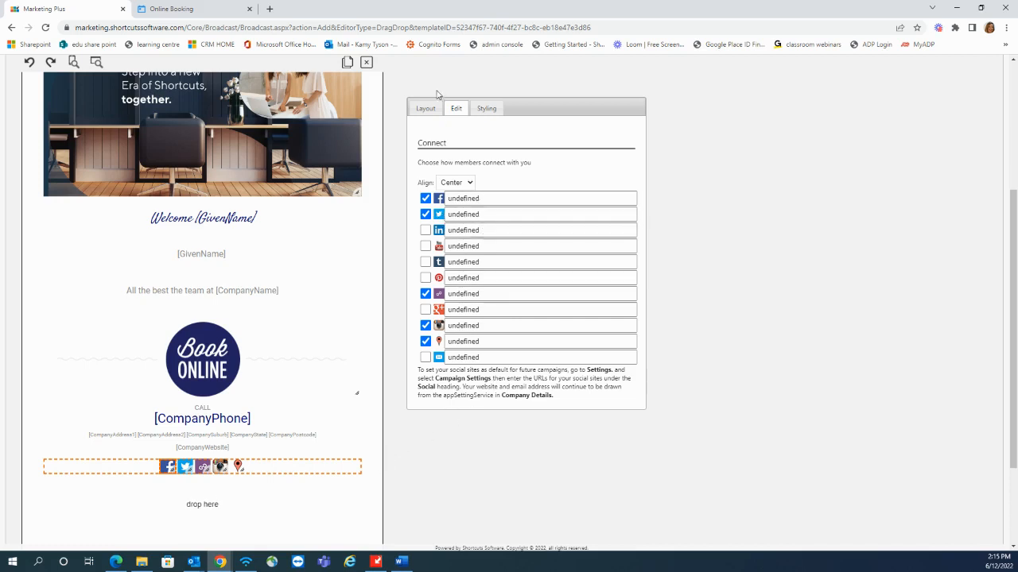
{"action": "left_click", "coordinate": [366, 62]}
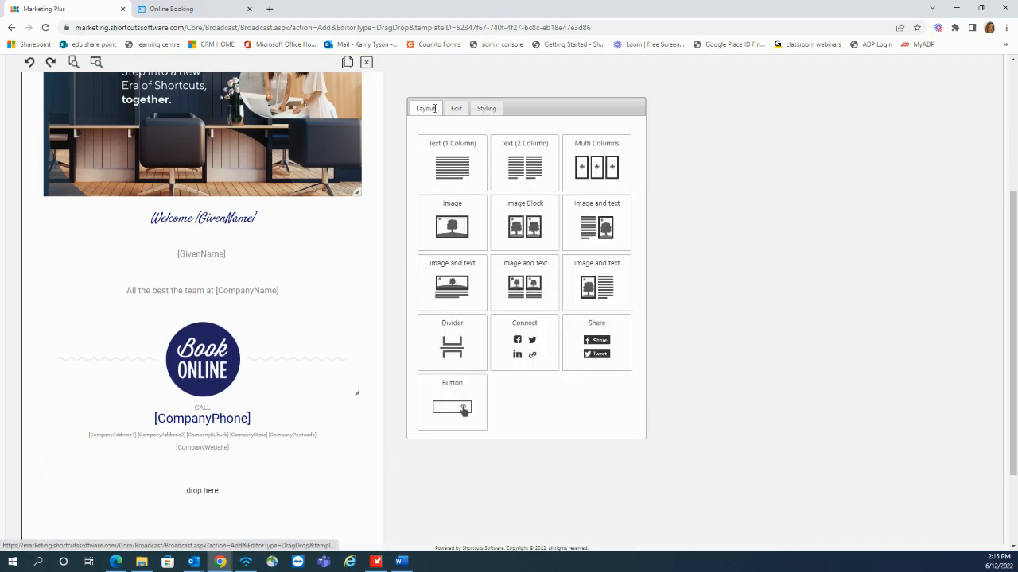
{"action": "left_click_drag", "start_coordinate": [523, 338], "coordinate": [239, 489]}
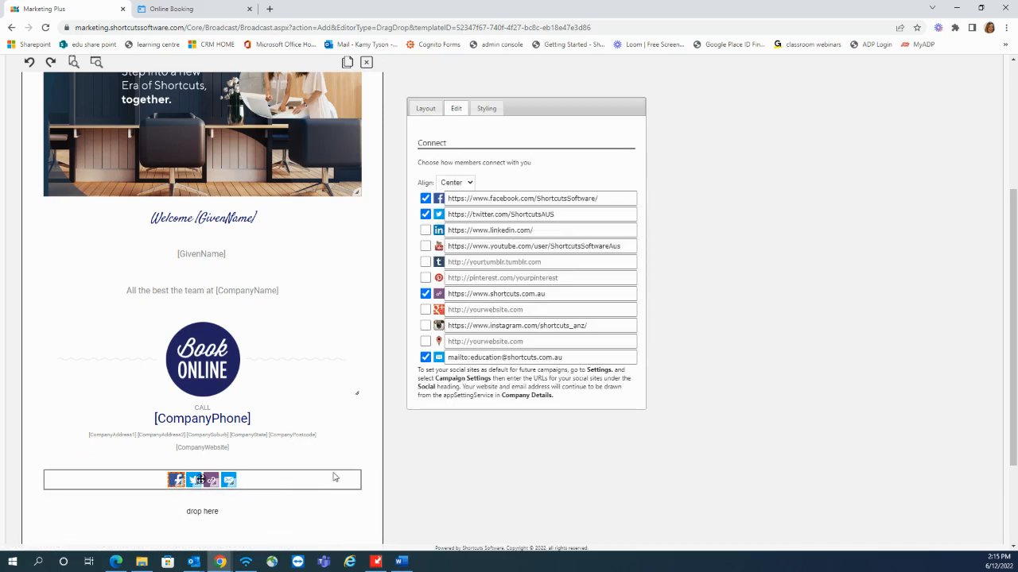
{"action": "left_click", "coordinate": [426, 327]}
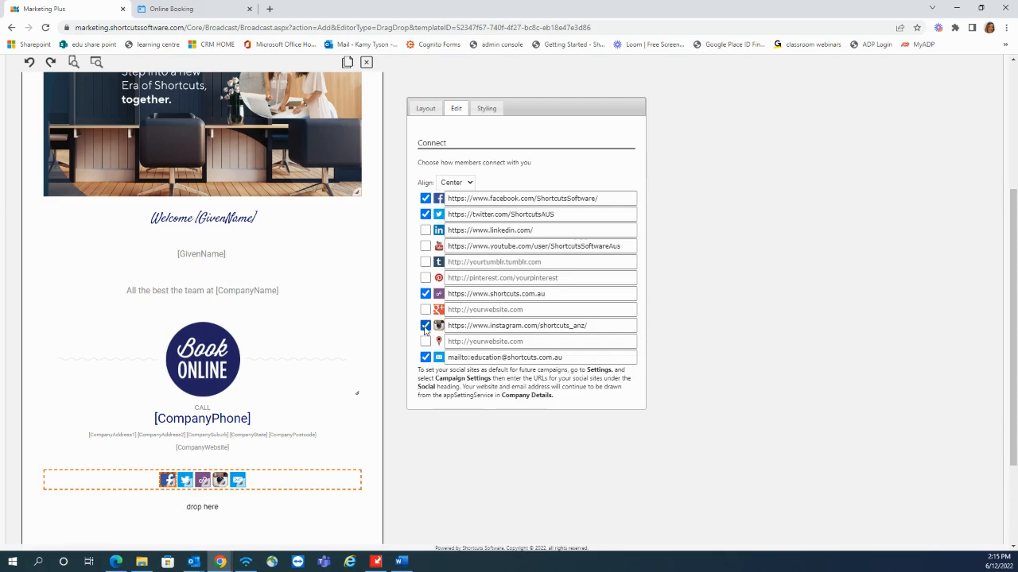
{"action": "left_click", "coordinate": [425, 246]}
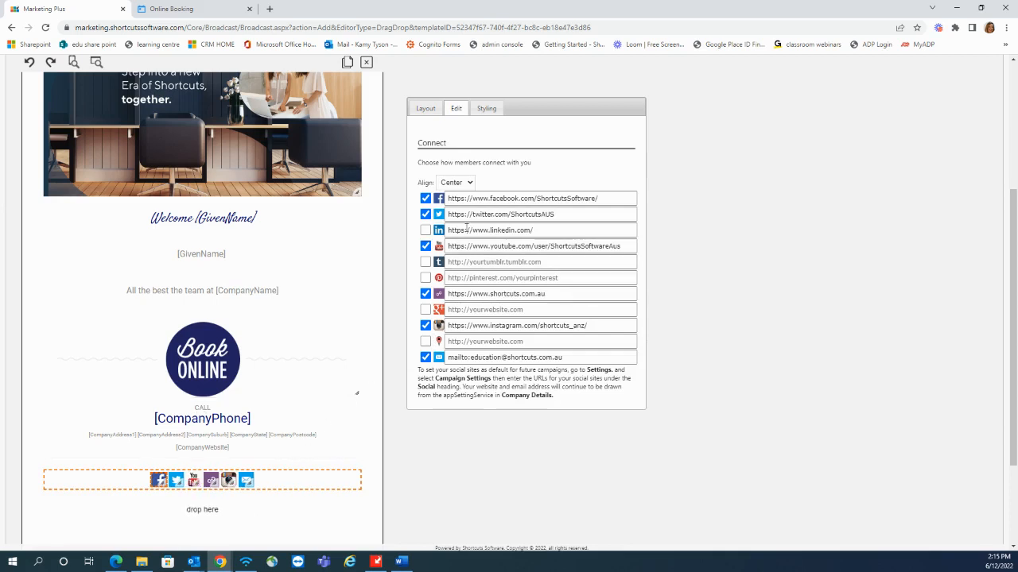
Replace the Facebook icon with the grey Asset 21.png from the Social Media folder of the Shortcuts Software Administration images
{"action": "left_click", "coordinate": [162, 485]}
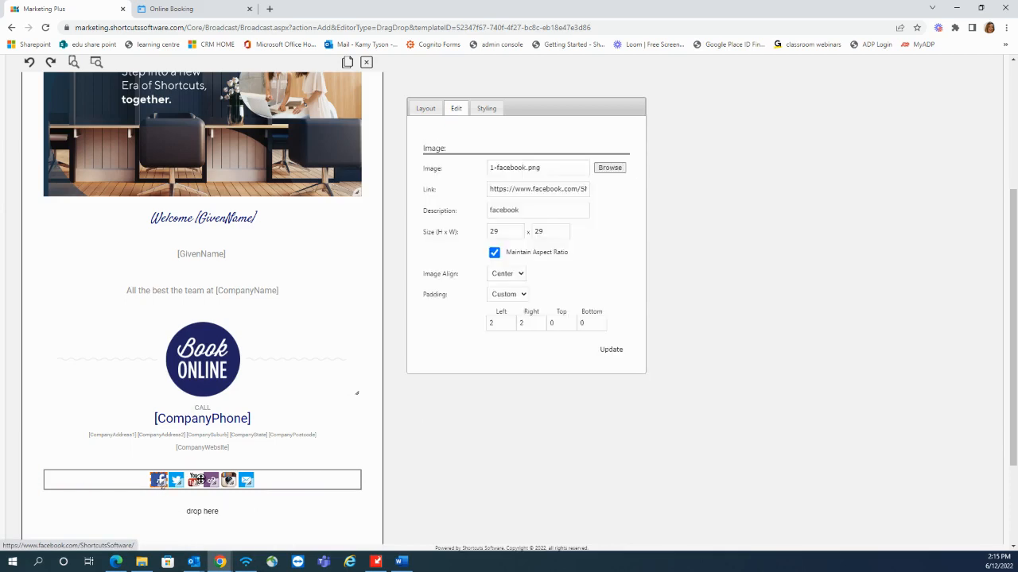
{"action": "left_click", "coordinate": [609, 167]}
{"action": "left_click", "coordinate": [358, 197]}
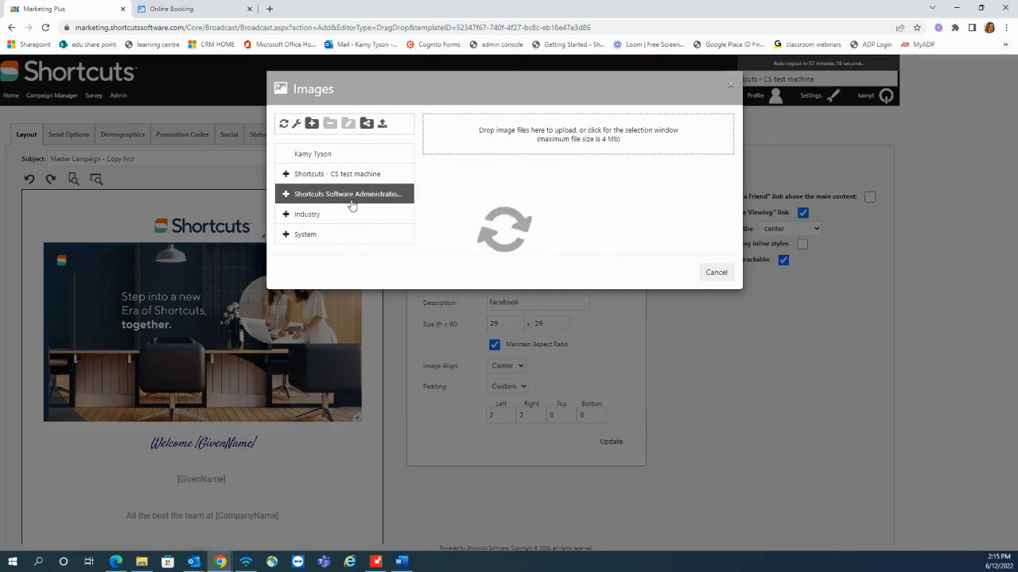
{"action": "left_click", "coordinate": [282, 198]}
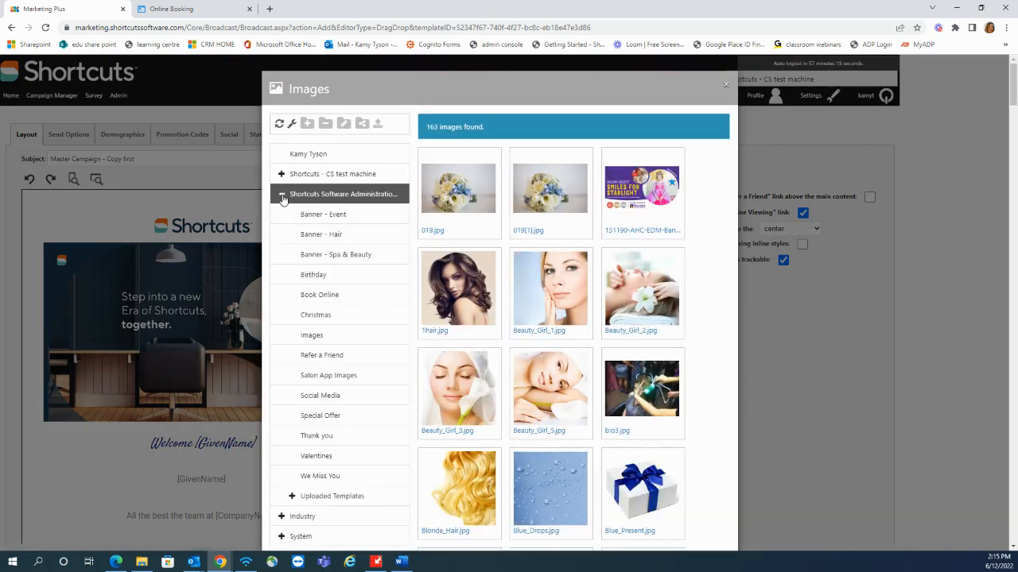
{"action": "left_click", "coordinate": [335, 397]}
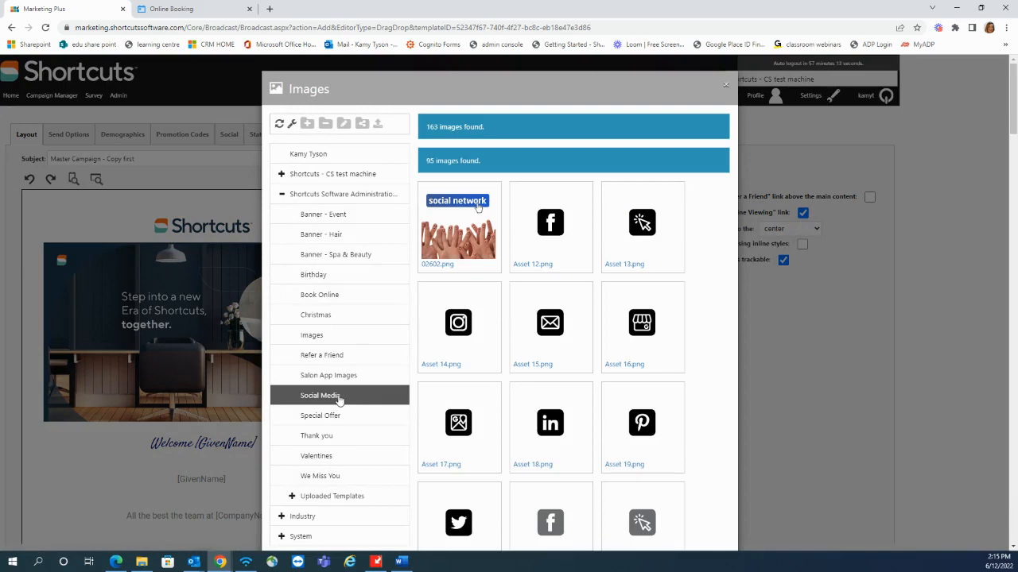
{"action": "scroll", "coordinate": [628, 207], "scroll_direction": "down", "scroll_amount": 2}
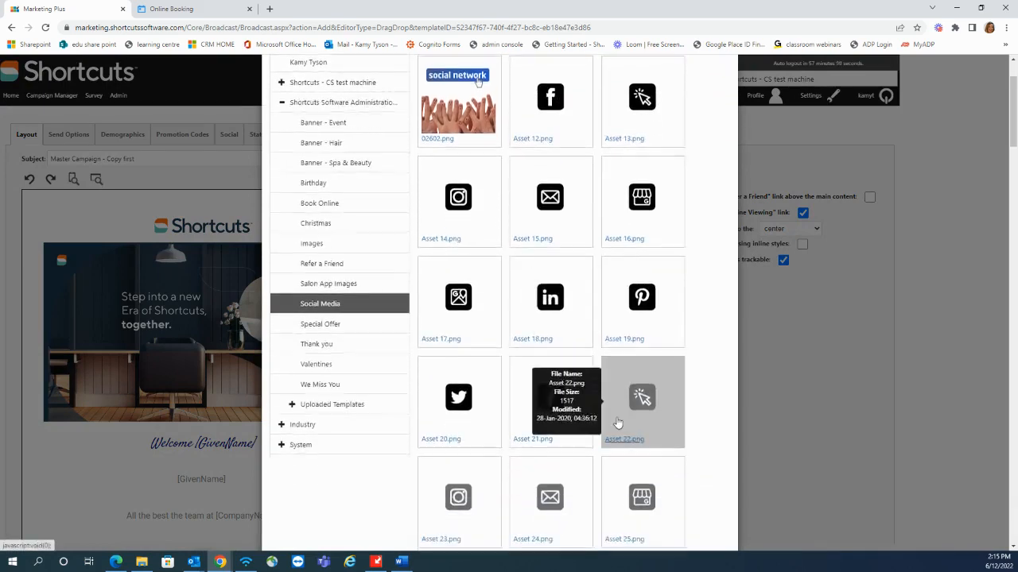
{"action": "left_click", "coordinate": [554, 378]}
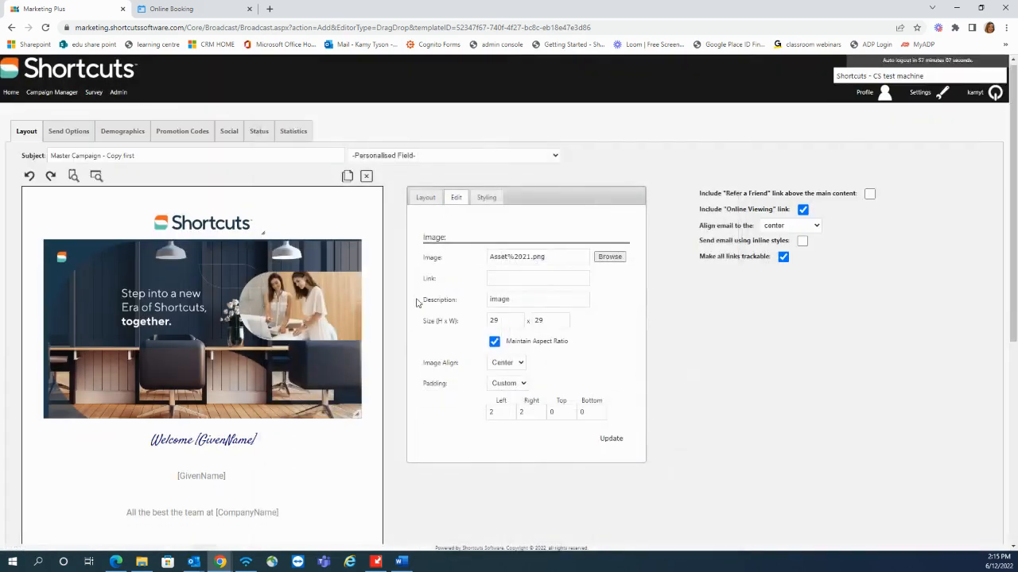
Replace the Twitter icon in the social links row with the grey Asset 29.png from the Social Media images
{"action": "scroll", "coordinate": [377, 384], "scroll_direction": "down", "scroll_amount": 5}
{"action": "left_click", "coordinate": [176, 343]}
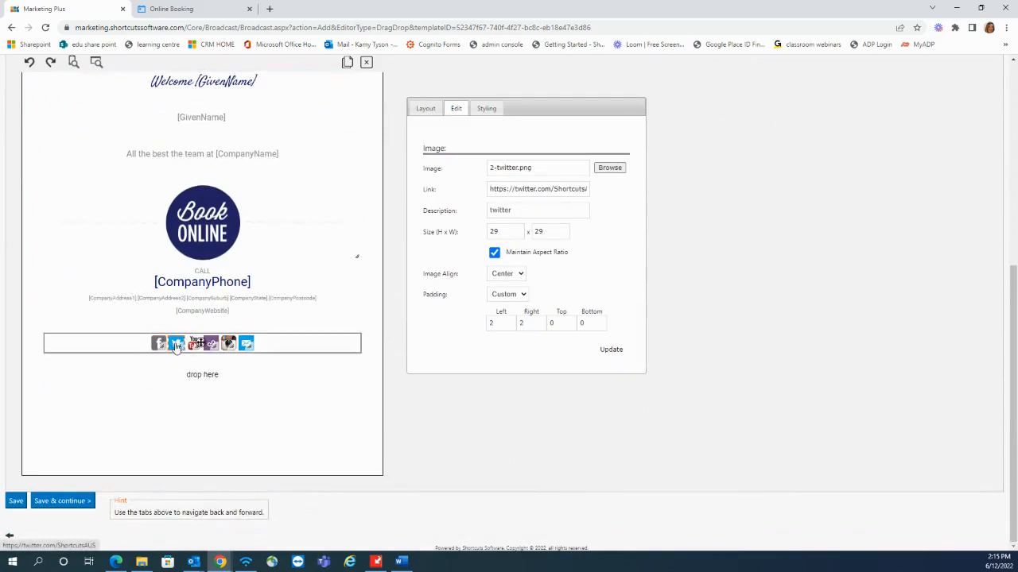
{"action": "left_click", "coordinate": [609, 168]}
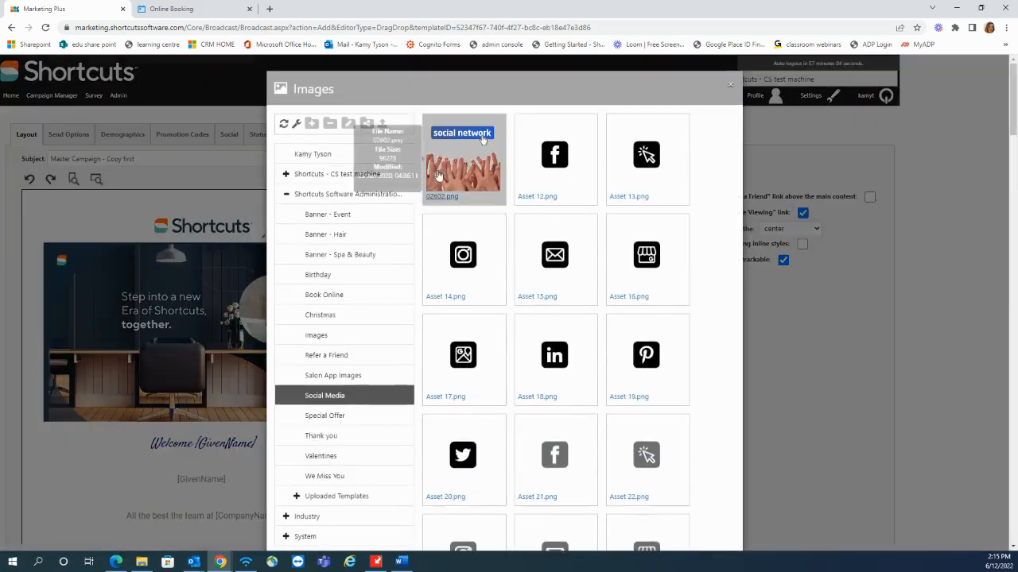
{"action": "scroll", "coordinate": [607, 326], "scroll_direction": "down", "scroll_amount": 2}
{"action": "scroll", "coordinate": [622, 358], "scroll_direction": "down", "scroll_amount": 2}
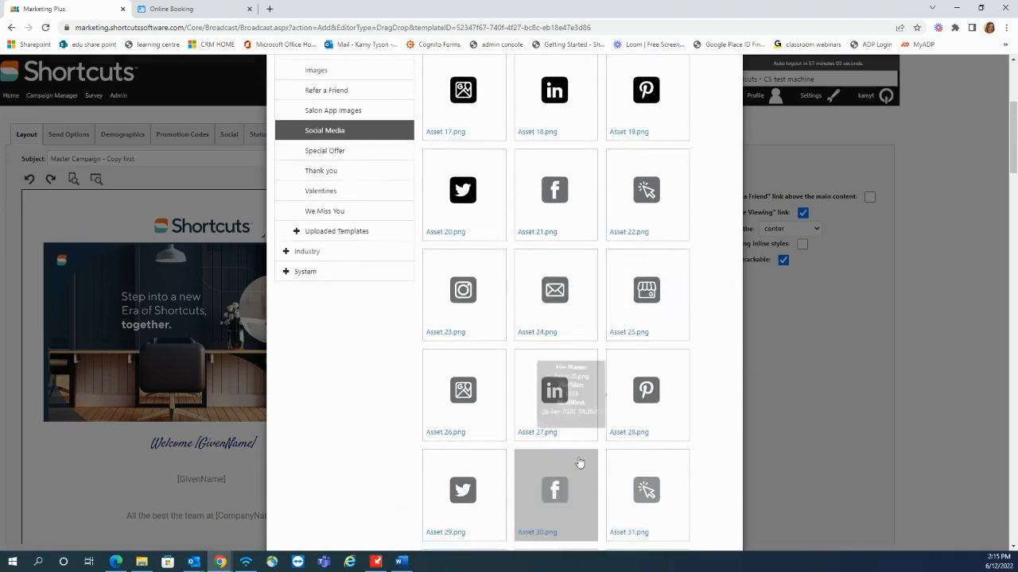
{"action": "left_click", "coordinate": [469, 505]}
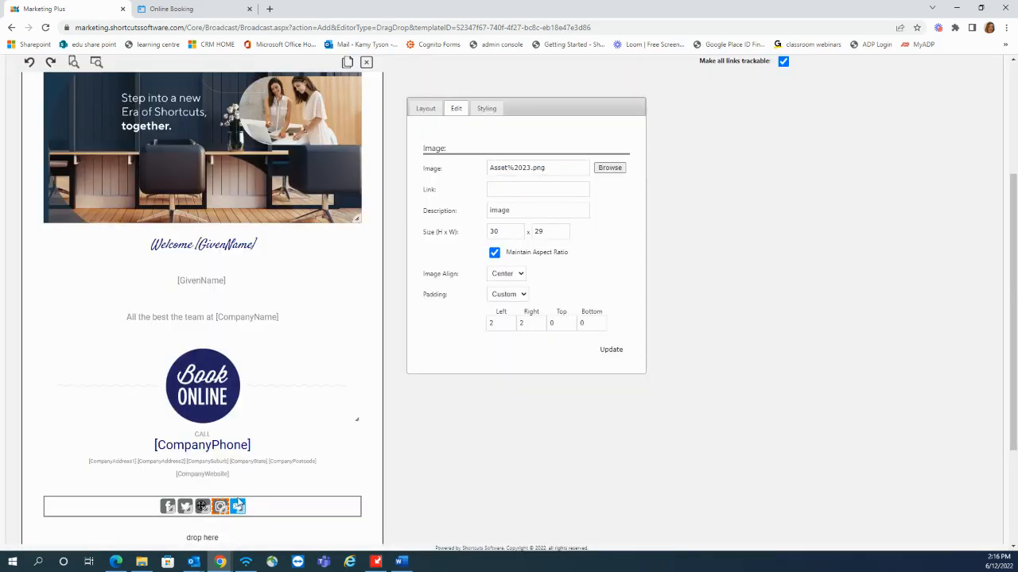
Replace the mail icon in the social links row with the grey Asset 24.png from the Social Media images
{"action": "left_click", "coordinate": [238, 511]}
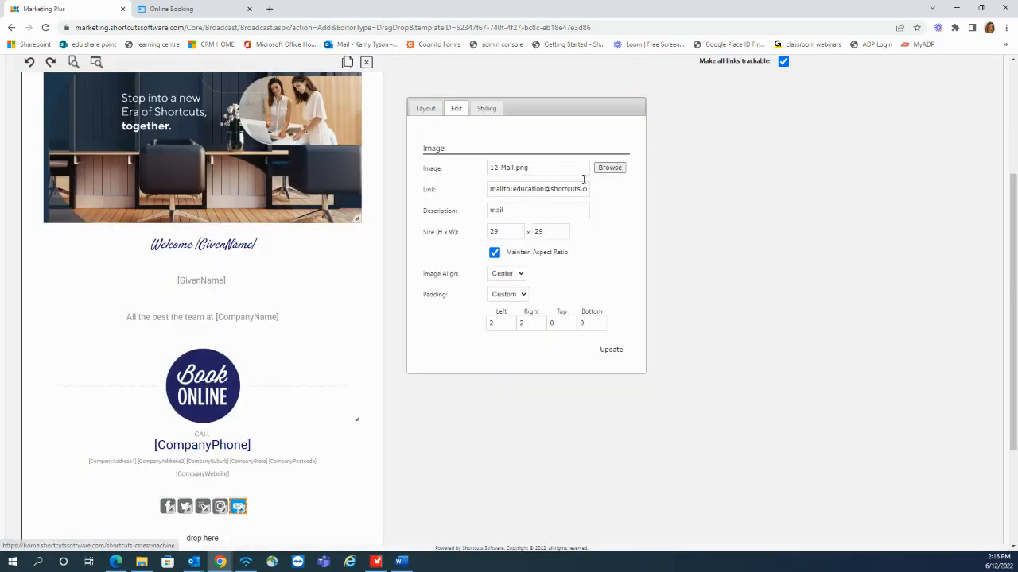
{"action": "left_click", "coordinate": [609, 168]}
{"action": "scroll", "coordinate": [580, 416], "scroll_direction": "down", "scroll_amount": 3}
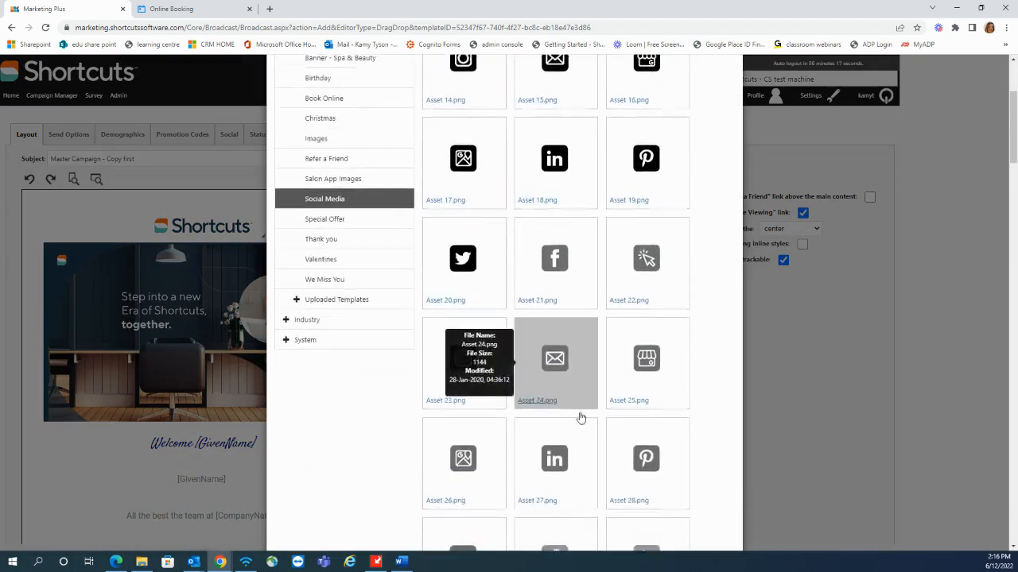
{"action": "left_click", "coordinate": [556, 348]}
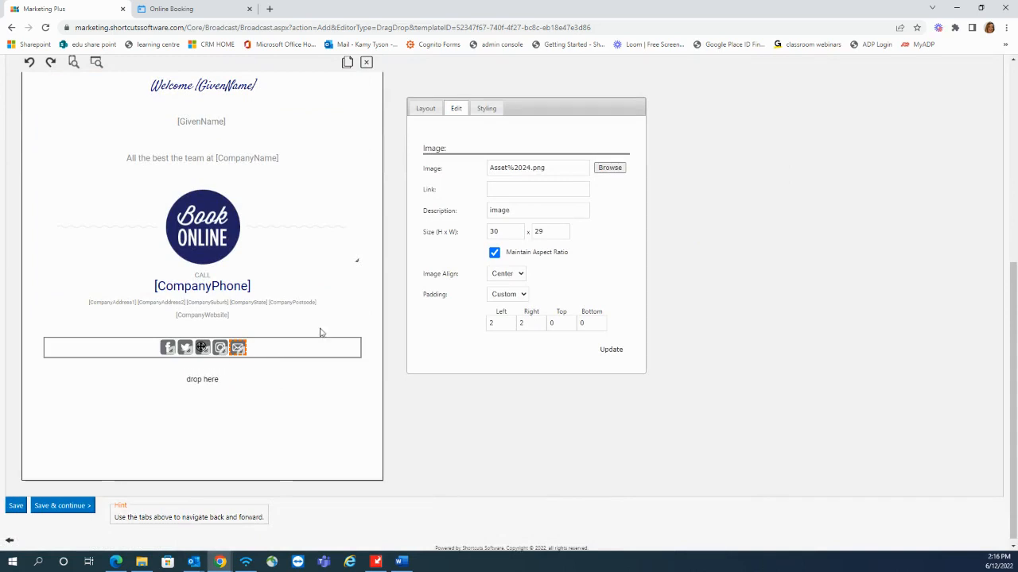
Save the finished master campaign and leave the email editor for the home page
{"action": "left_click", "coordinate": [421, 114]}
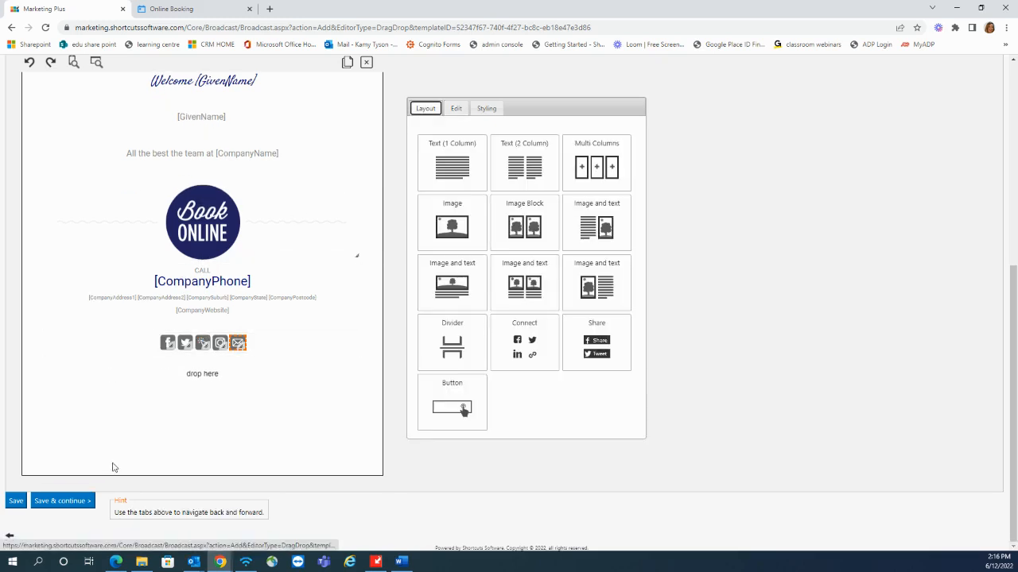
{"action": "left_click", "coordinate": [16, 501]}
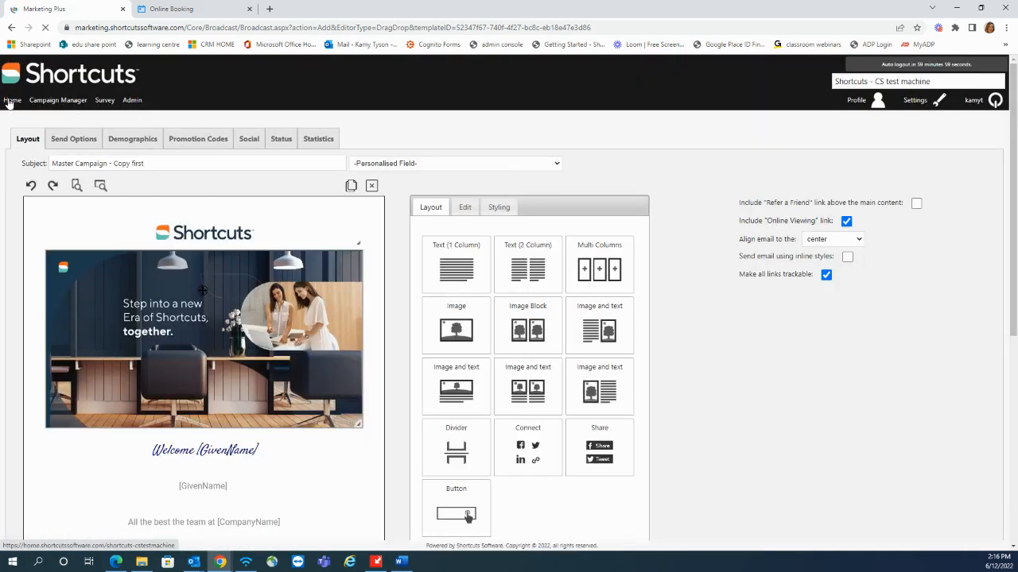
{"action": "left_click", "coordinate": [12, 101]}
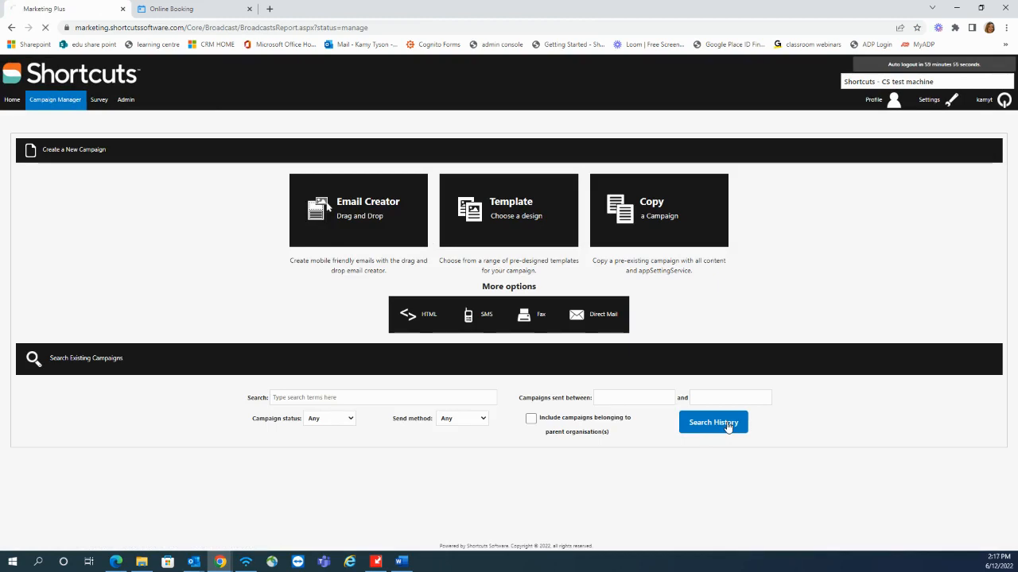
Copy the "Master Campaign - Copy first" campaign from the existing campaigns list and open the copy for editing
{"action": "scroll", "coordinate": [334, 416], "scroll_direction": "down", "scroll_amount": 1}
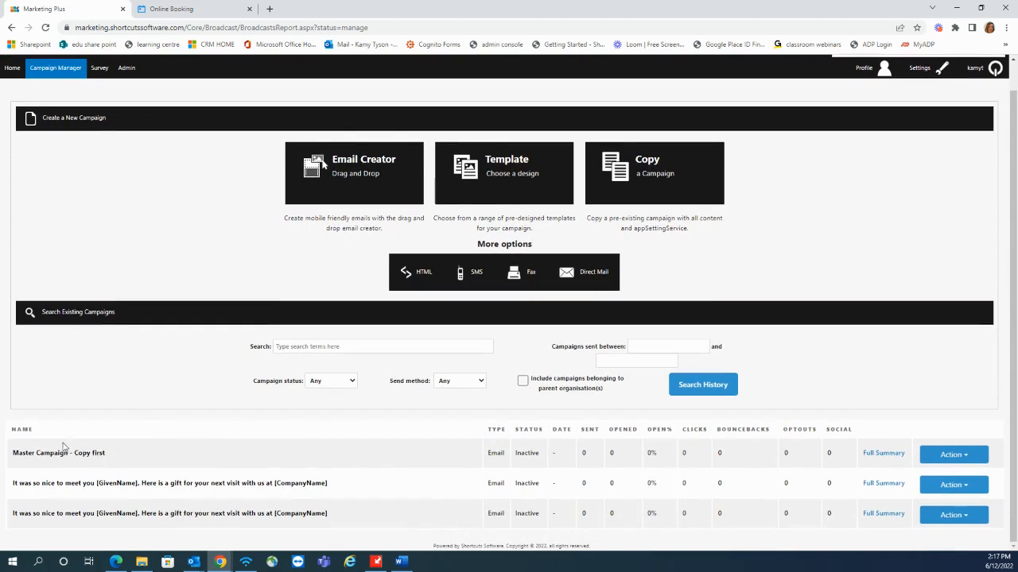
{"action": "left_click", "coordinate": [953, 454]}
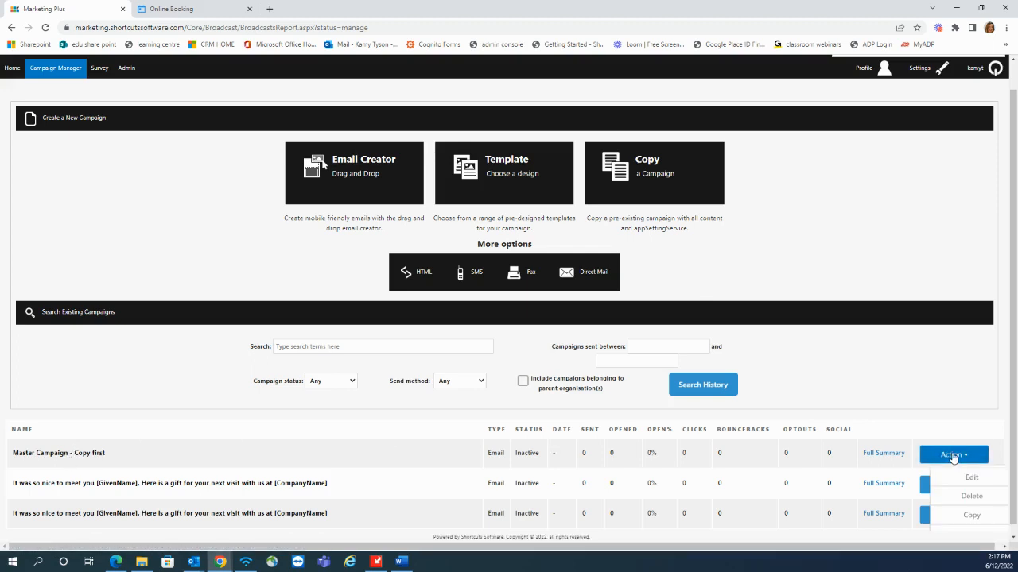
{"action": "left_click", "coordinate": [969, 520]}
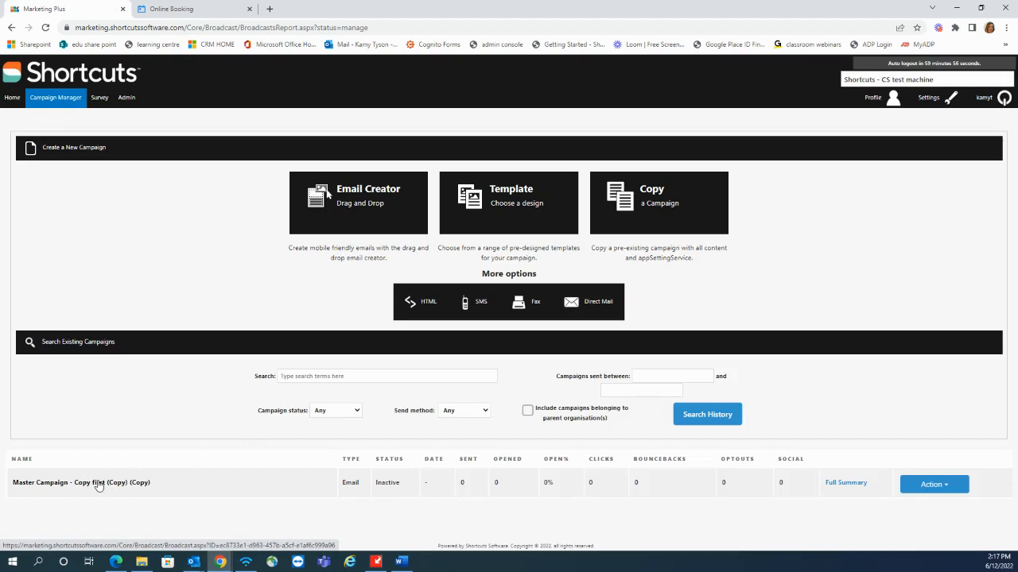
{"action": "left_click", "coordinate": [97, 483]}
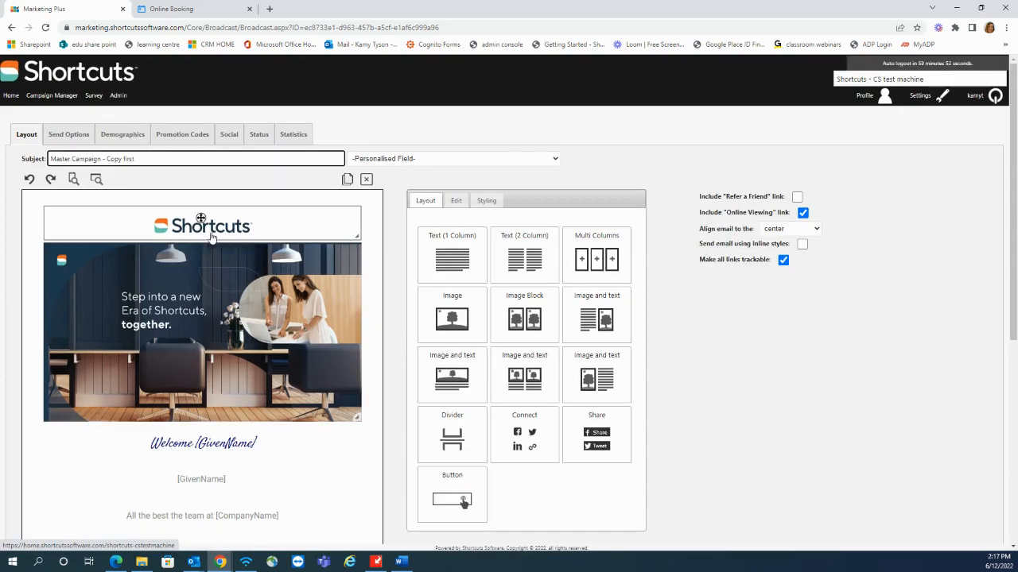
Open the original "Master Campaign - Copy first" campaign from the recent campaigns reached through the home page
{"action": "left_click", "coordinate": [12, 98]}
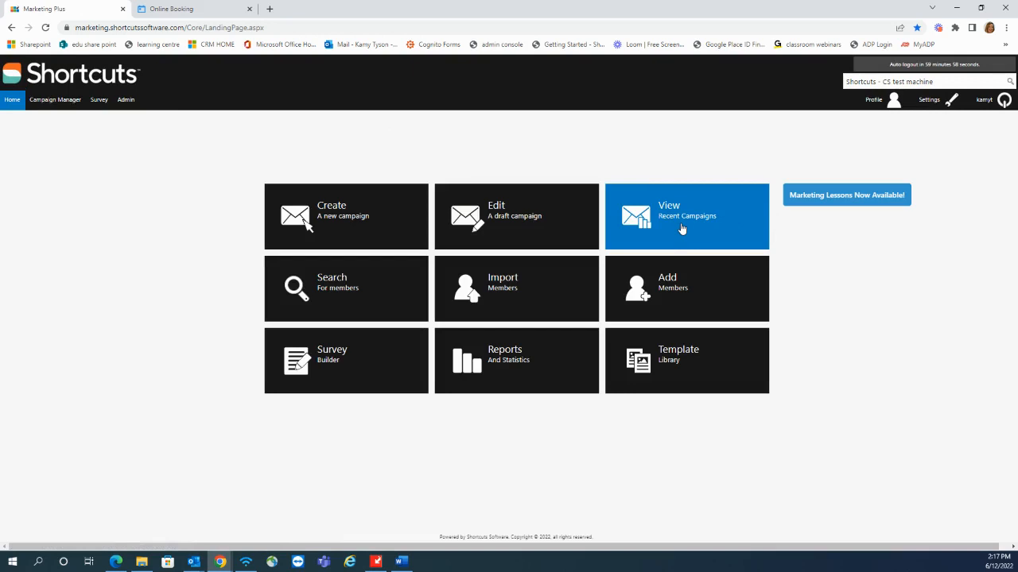
{"action": "left_click", "coordinate": [681, 229]}
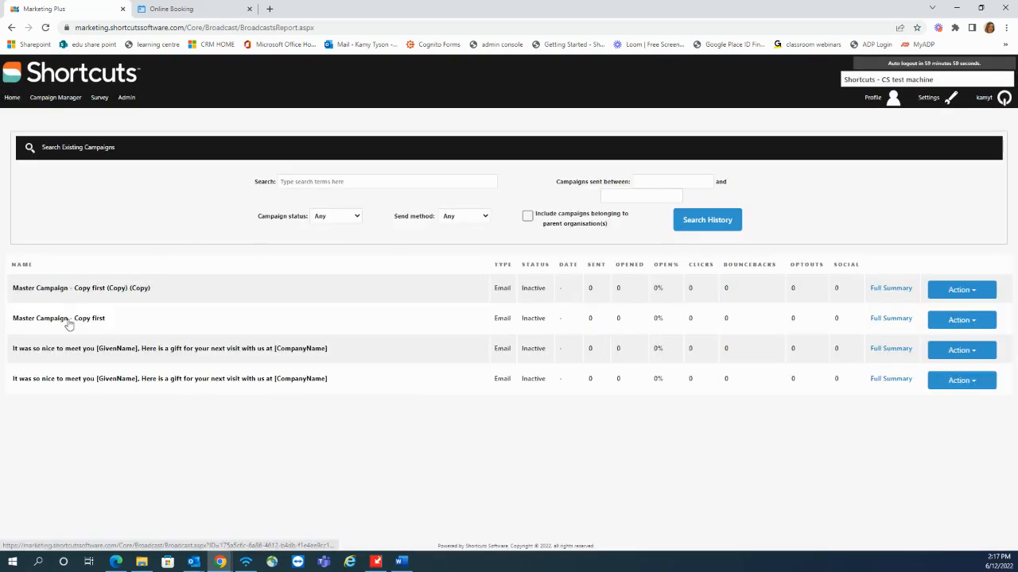
{"action": "left_click", "coordinate": [61, 323]}
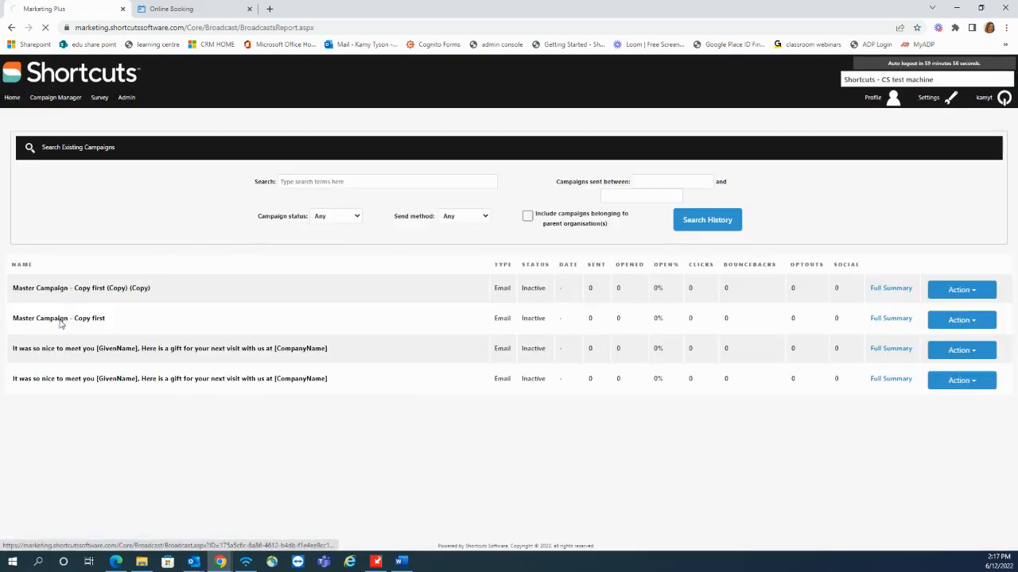